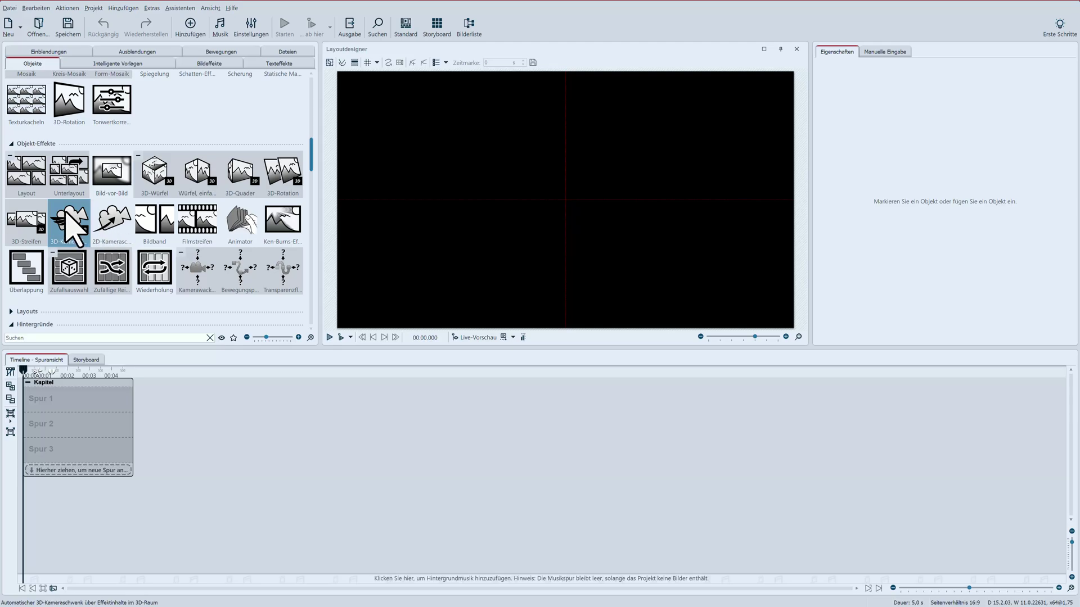
Insert the 3D-Kameraflug object effect on the first track and inspect its four placeholder images in a preview
{"action": "mouse_move", "coordinate": [68, 219]}
{"action": "left_mouse_down"}
{"action": "mouse_move", "coordinate": [67, 320]}
{"action": "mouse_move", "coordinate": [34, 392]}
{"action": "mouse_move", "coordinate": [68, 392]}
{"action": "left_mouse_up"}
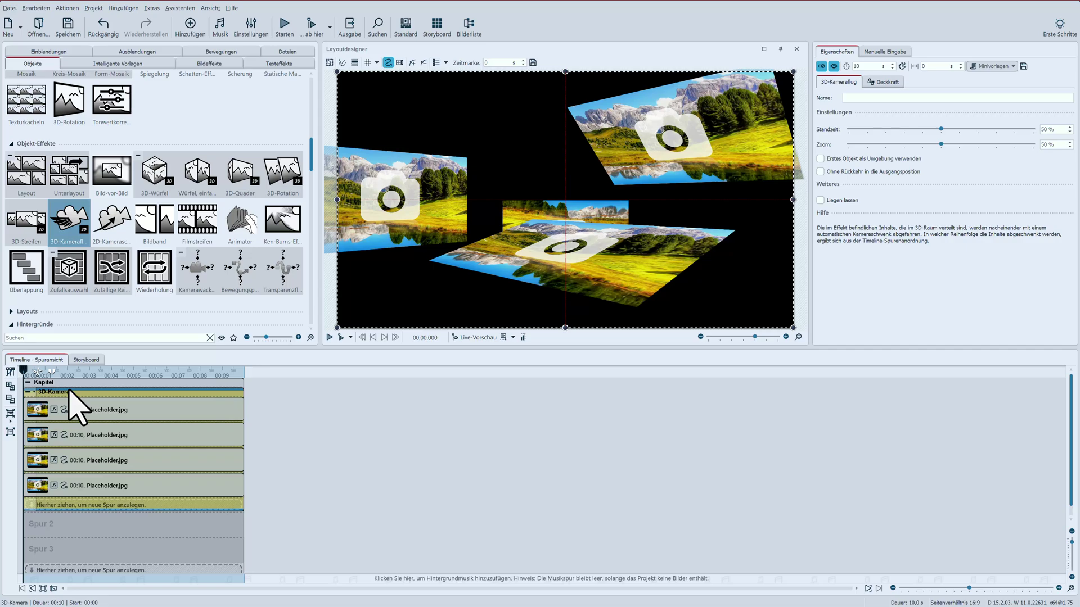
{"action": "left_click", "coordinate": [84, 416]}
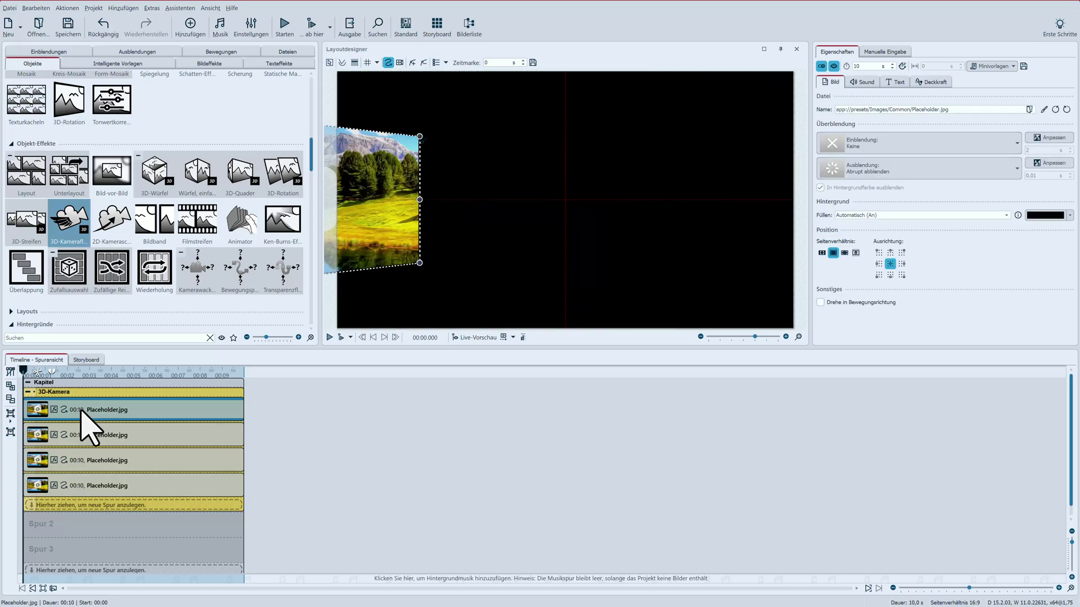
{"action": "left_click", "coordinate": [84, 444]}
{"action": "left_click", "coordinate": [87, 467]}
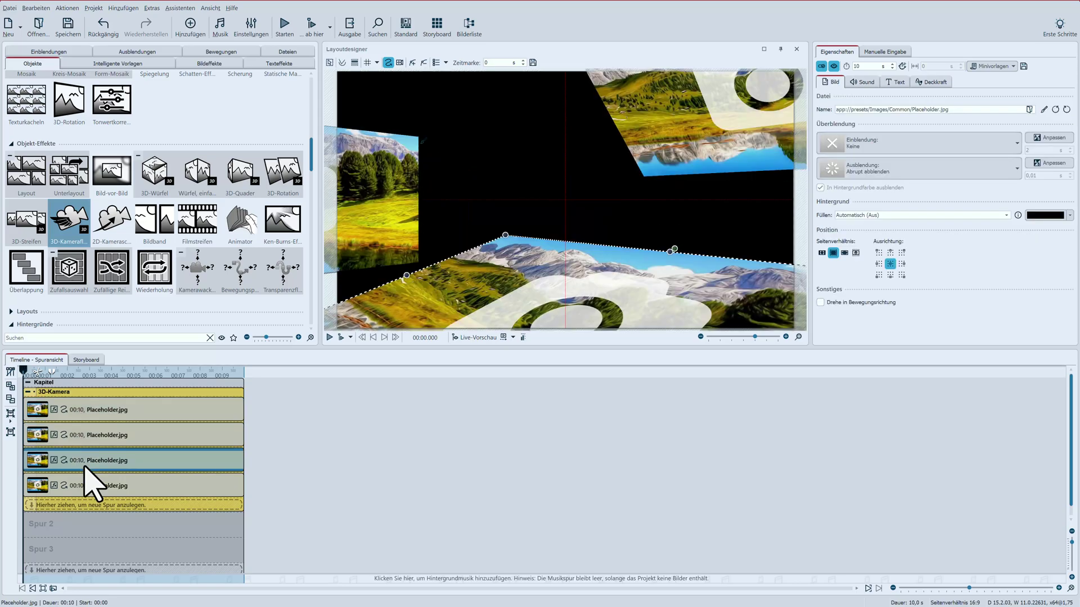
{"action": "left_click", "coordinate": [87, 485]}
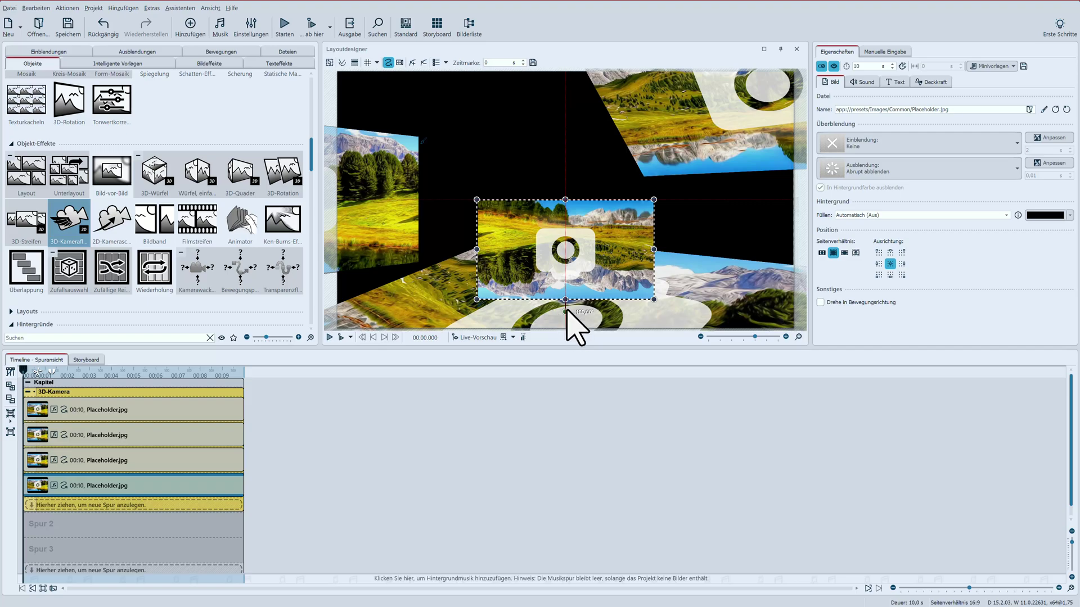
{"action": "left_click", "coordinate": [79, 394]}
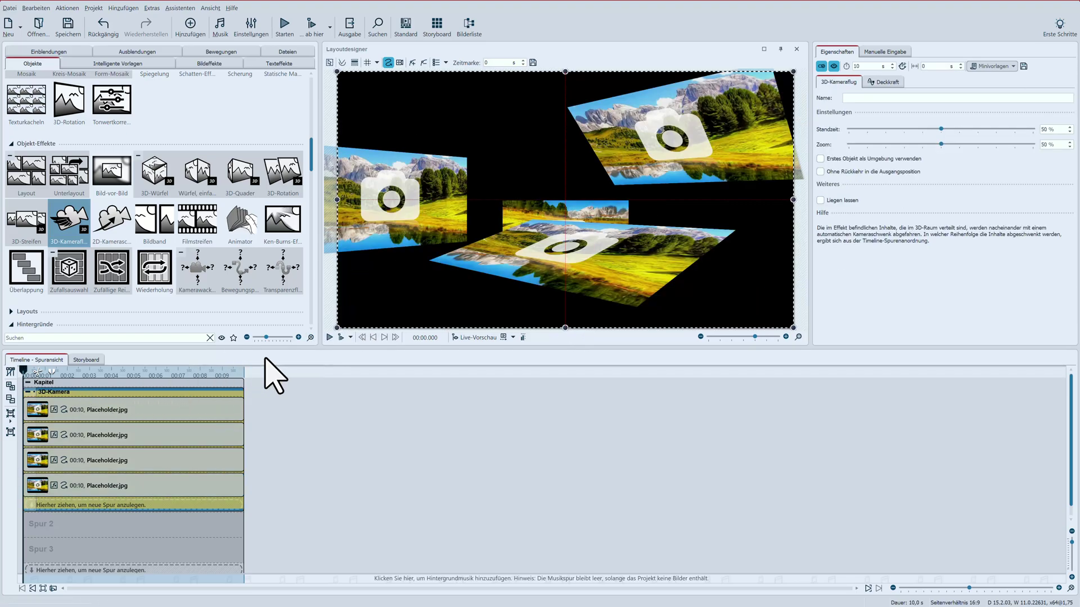
{"action": "left_click", "coordinate": [329, 337]}
Try the camera flight with a zoom of about 39 % and the option Erstes Objekt als Umgebung verwenden
{"action": "mouse_move", "coordinate": [941, 144]}
{"action": "left_mouse_down"}
{"action": "mouse_move", "coordinate": [994, 152]}
{"action": "mouse_move", "coordinate": [920, 144]}
{"action": "left_mouse_up"}
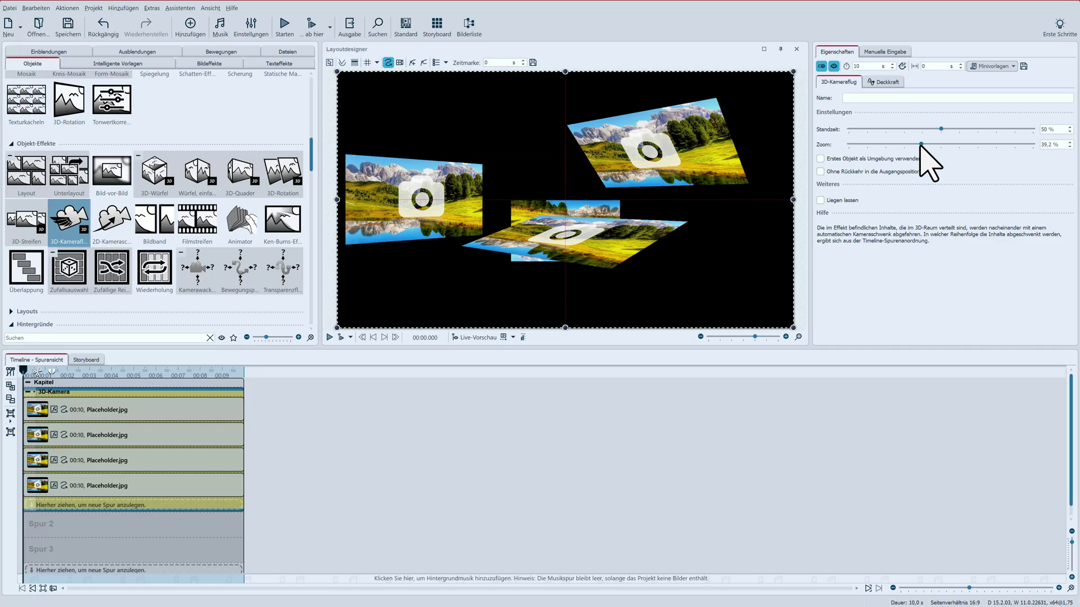
{"action": "left_click_drag", "start_coordinate": [921, 144], "coordinate": [941, 145]}
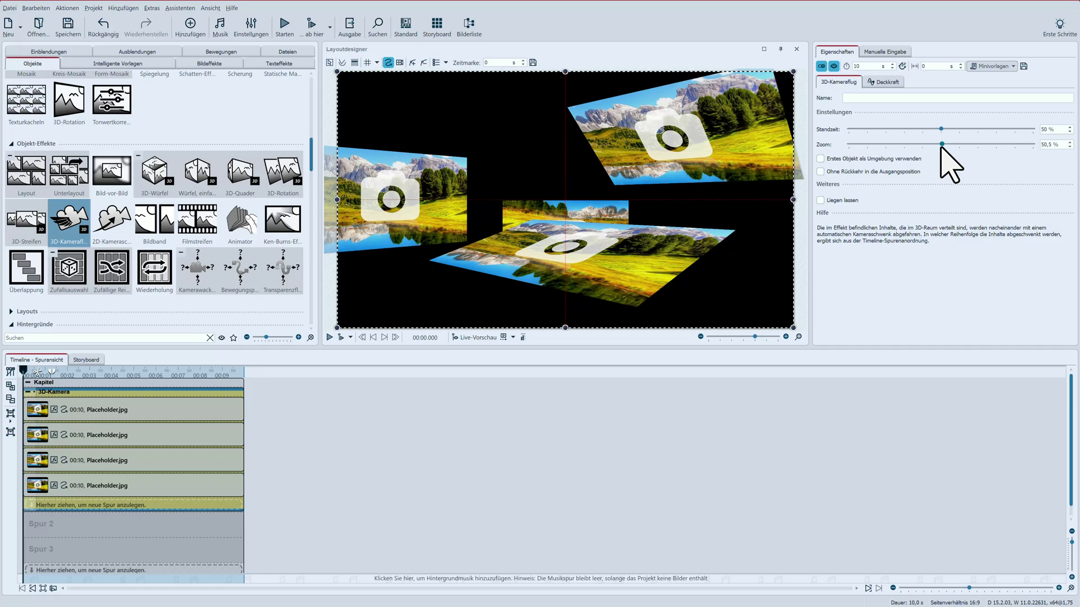
{"action": "left_click", "coordinate": [915, 157]}
{"action": "left_click", "coordinate": [920, 158]}
Replace the first two placeholders in the 3D-Kamera effect with pexels-pixabay-373479.jpg and pexels-pixabay-373489.jpg
{"action": "left_click", "coordinate": [288, 52]}
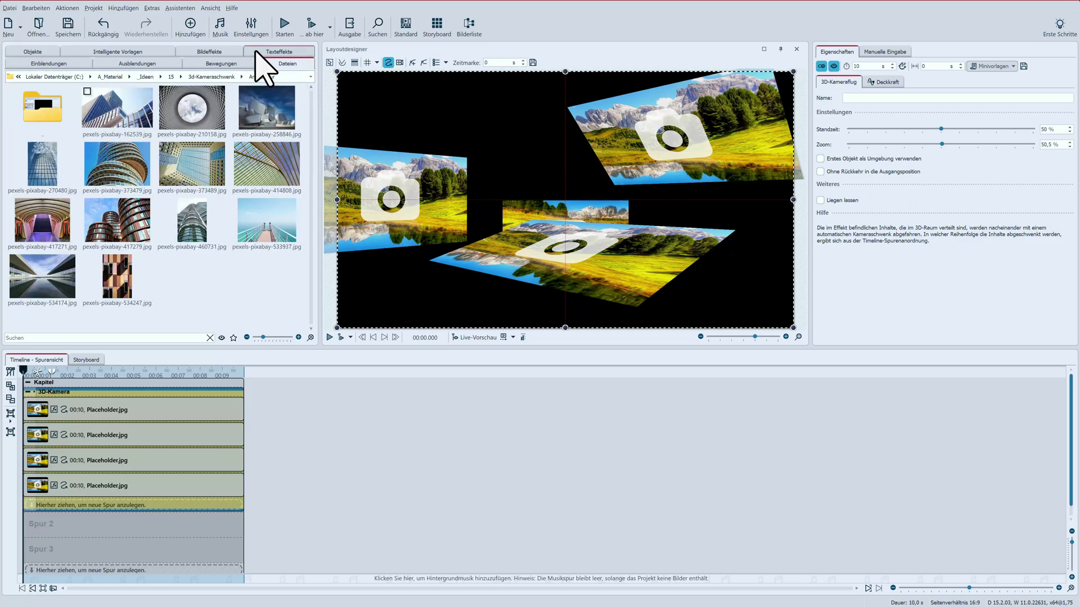
{"action": "left_click_drag", "start_coordinate": [135, 163], "coordinate": [61, 409]}
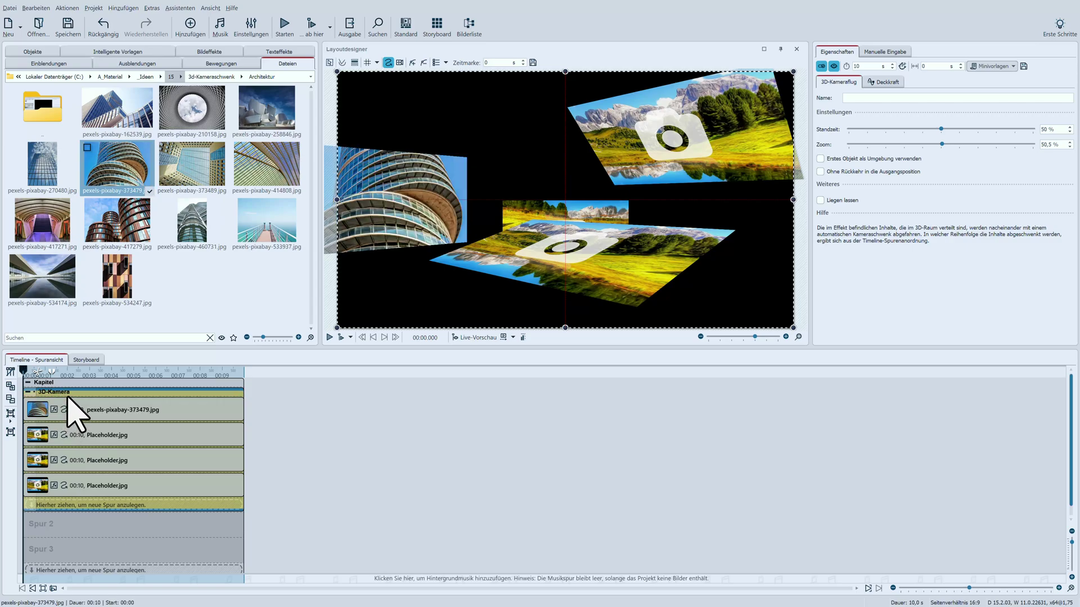
{"action": "left_click_drag", "start_coordinate": [194, 174], "coordinate": [72, 450]}
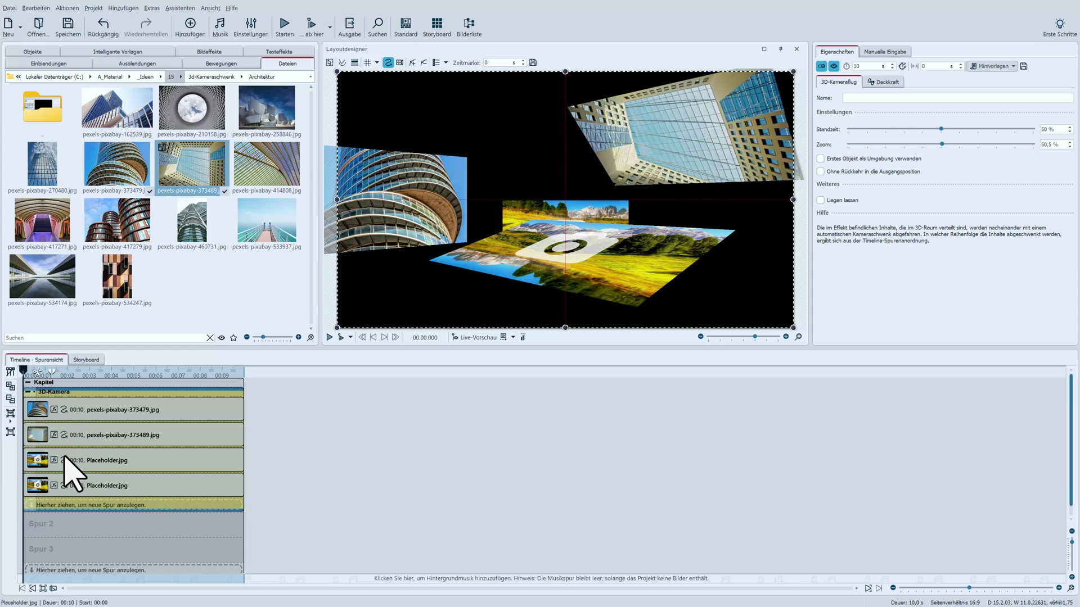
Delete the third placeholder and replace the remaining one with pexels-pixabay-534247.jpg
{"action": "left_click", "coordinate": [75, 457]}
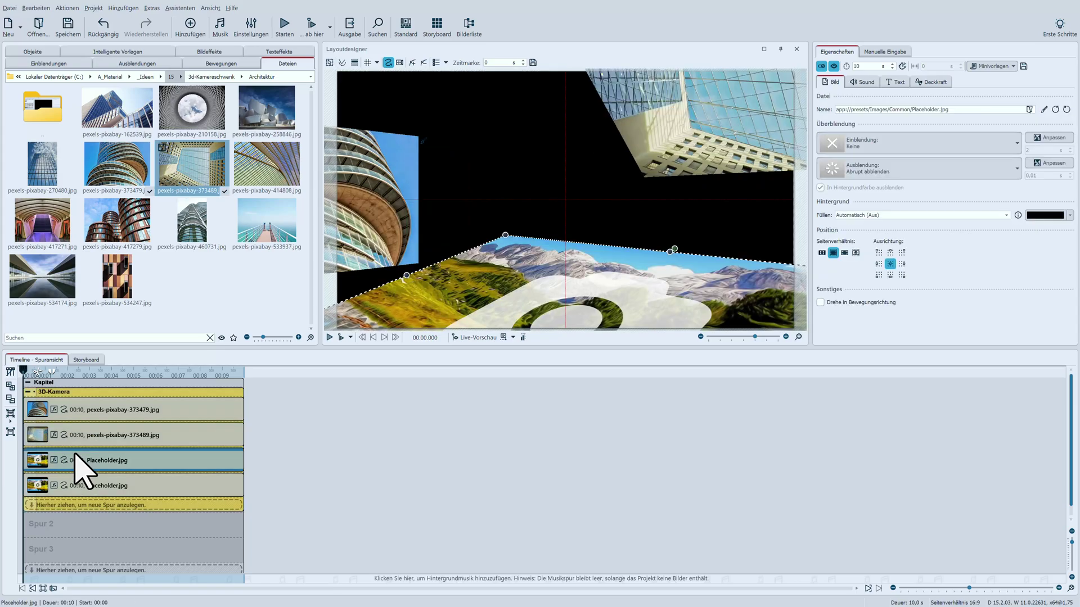
{"action": "key", "text": "Delete"}
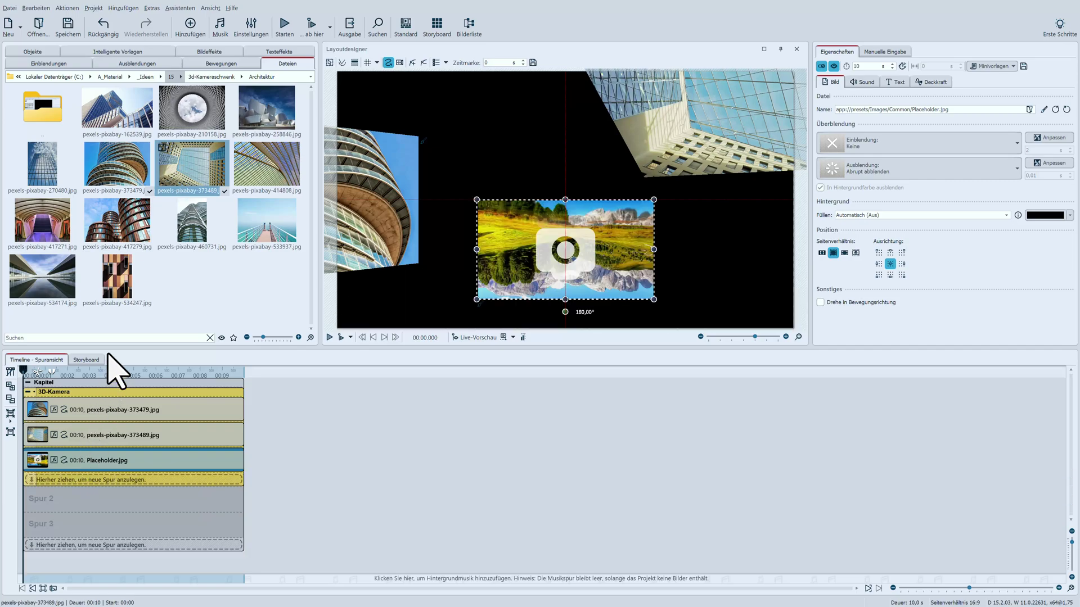
{"action": "left_click_drag", "start_coordinate": [118, 276], "coordinate": [65, 461]}
Resize the pexels-pixabay-534247.jpg frame to a small portrait format and rotate the image 180° so it stands upright
{"action": "left_click_drag", "start_coordinate": [587, 253], "coordinate": [501, 249]}
{"action": "left_click_drag", "start_coordinate": [536, 199], "coordinate": [536, 190]}
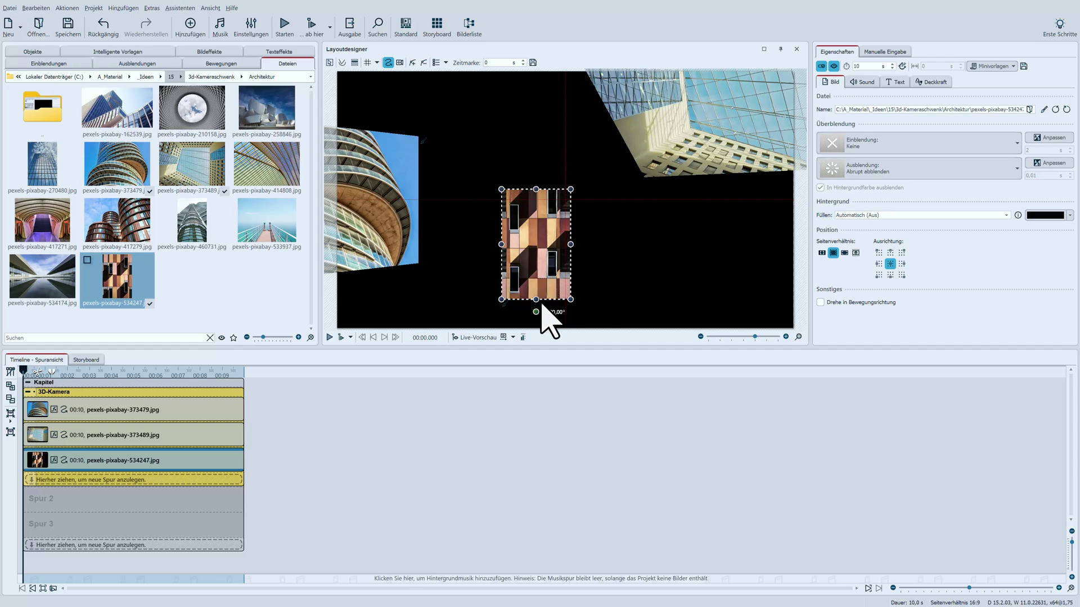
{"action": "left_click_drag", "start_coordinate": [536, 313], "coordinate": [450, 316]}
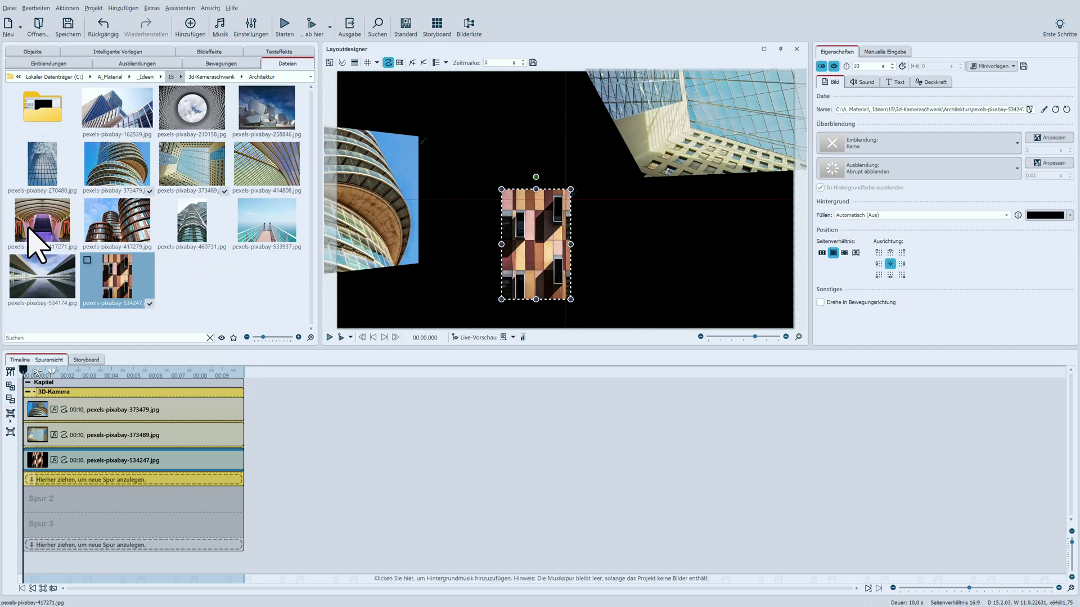
Add pexels-pixabay-417271.jpg as the fourth image and move it beyond the canvas's lower right area, to about X 93 %, Y 133 %
{"action": "left_click_drag", "start_coordinate": [39, 228], "coordinate": [79, 478]}
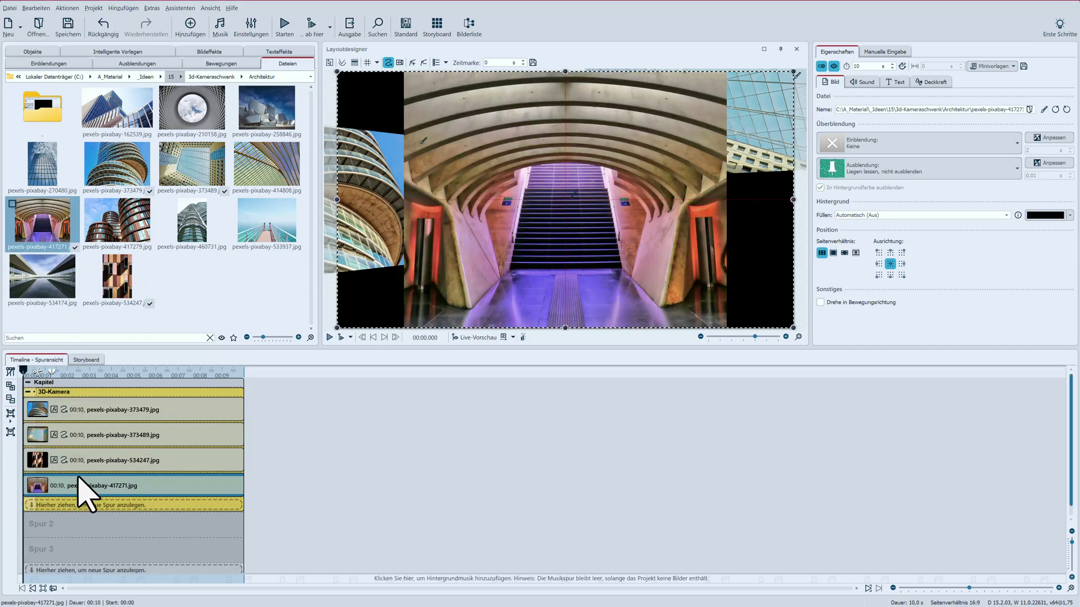
{"action": "left_click", "coordinate": [700, 337]}
{"action": "left_click", "coordinate": [700, 336]}
{"action": "left_click", "coordinate": [701, 336]}
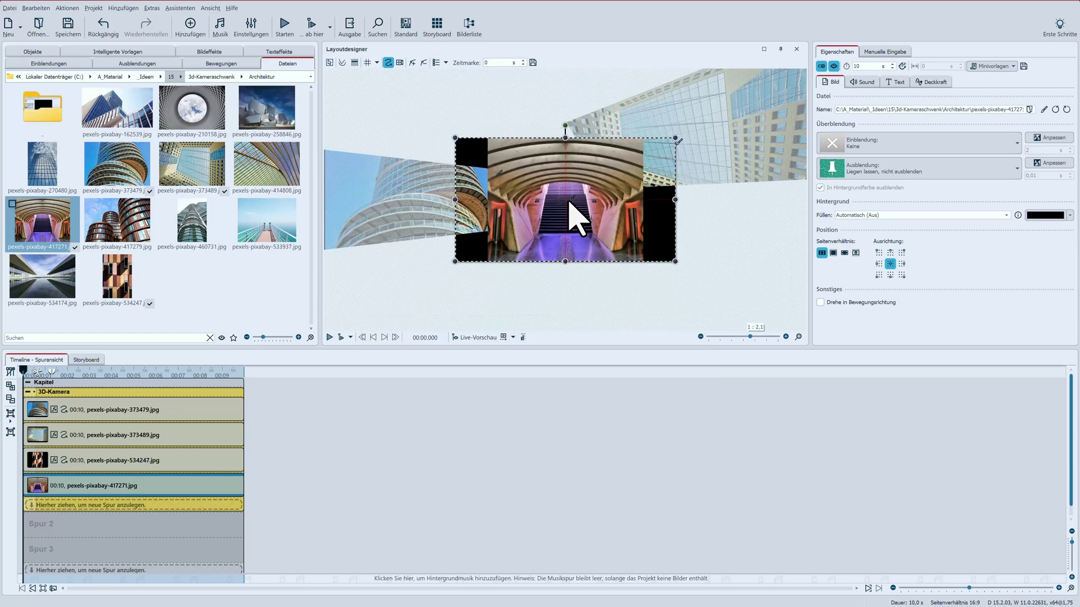
{"action": "left_click_drag", "start_coordinate": [569, 201], "coordinate": [661, 302]}
Set the X-axis rotation of pexels-pixabay-417271.jpg to -35°
{"action": "left_click", "coordinate": [873, 54]}
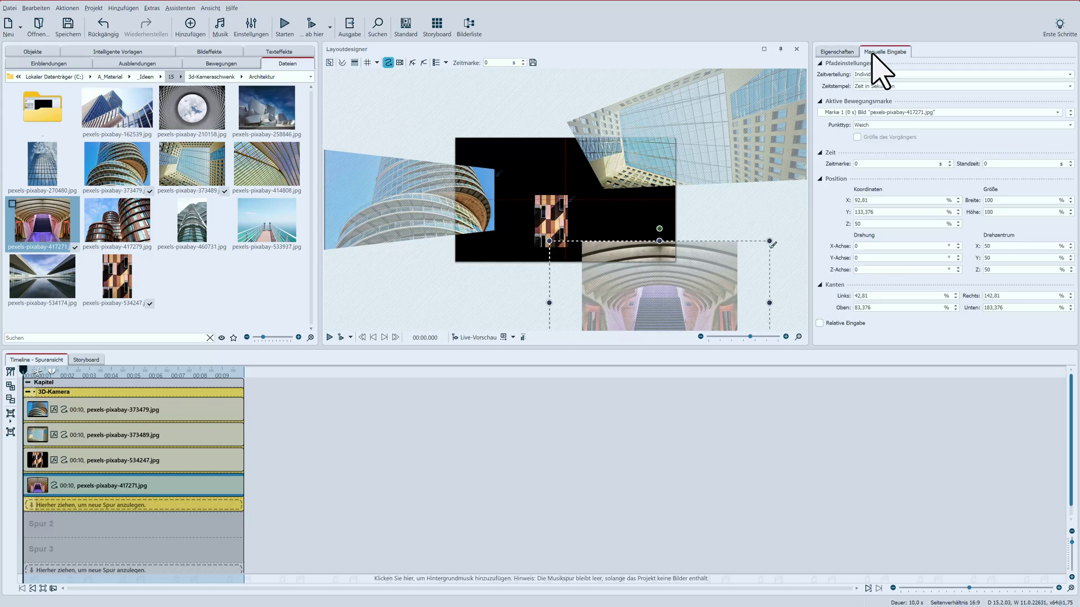
{"action": "left_click", "coordinate": [958, 248]}
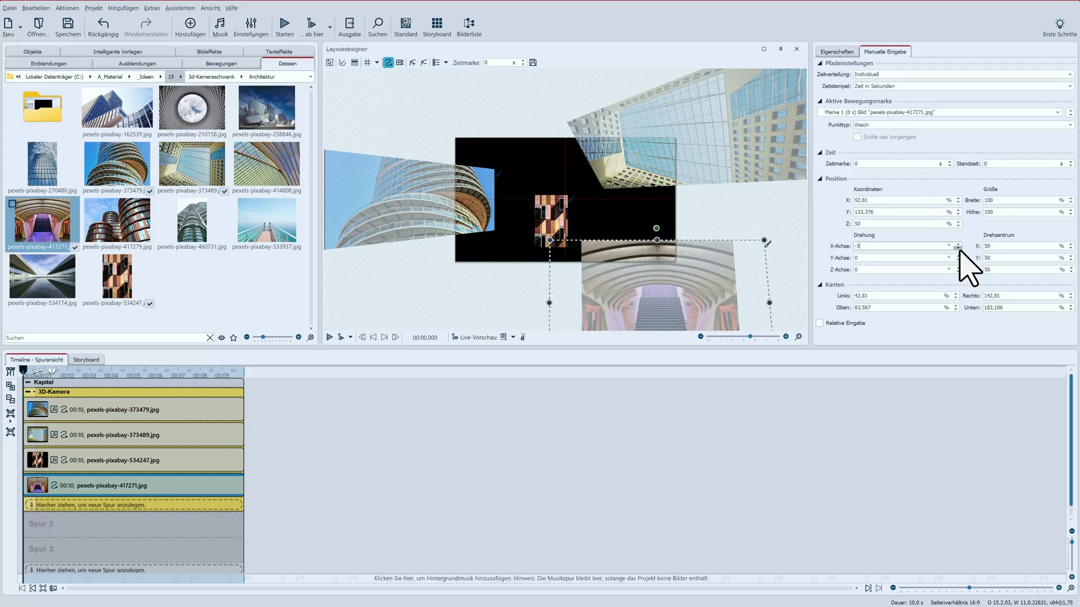
{"action": "left_click", "coordinate": [957, 248]}
{"action": "left_click", "coordinate": [958, 248]}
{"action": "left_click", "coordinate": [957, 248]}
{"action": "left_click", "coordinate": [958, 248]}
{"action": "left_click", "coordinate": [958, 248]}
{"action": "left_click", "coordinate": [958, 248]}
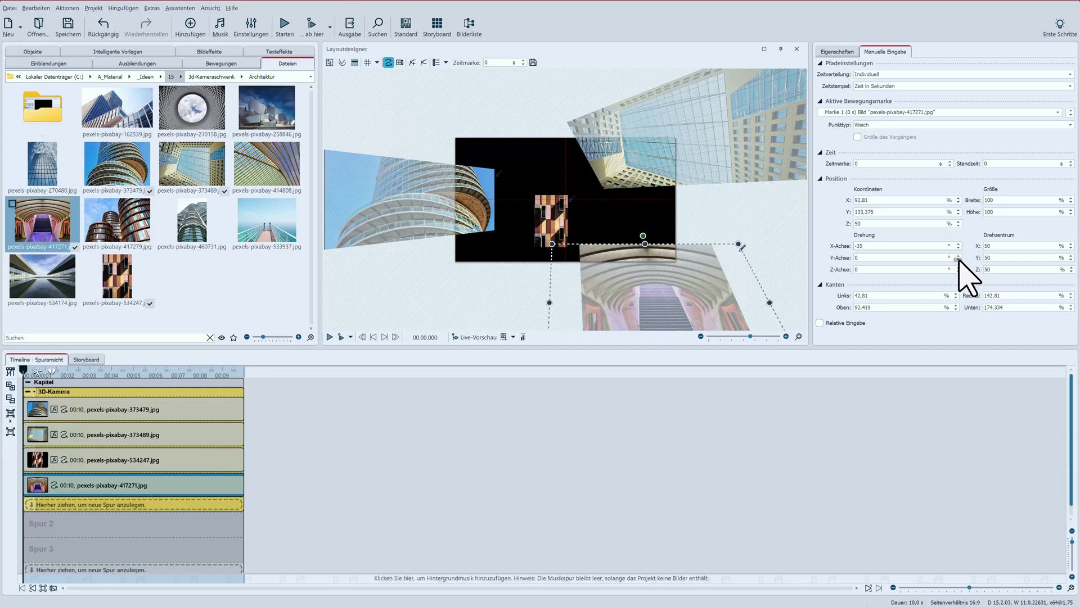
Set the Y-axis rotation of pexels-pixabay-417271.jpg to -75° and play the presentation
{"action": "left_click", "coordinate": [957, 259]}
{"action": "left_click", "coordinate": [958, 260]}
{"action": "left_click", "coordinate": [957, 260]}
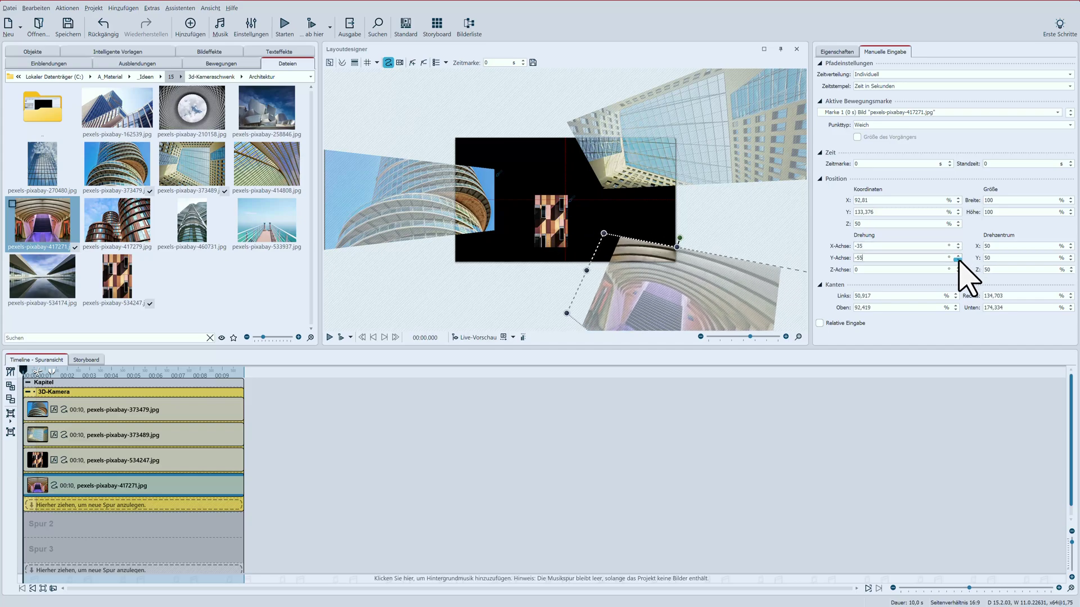
{"action": "left_click", "coordinate": [958, 260]}
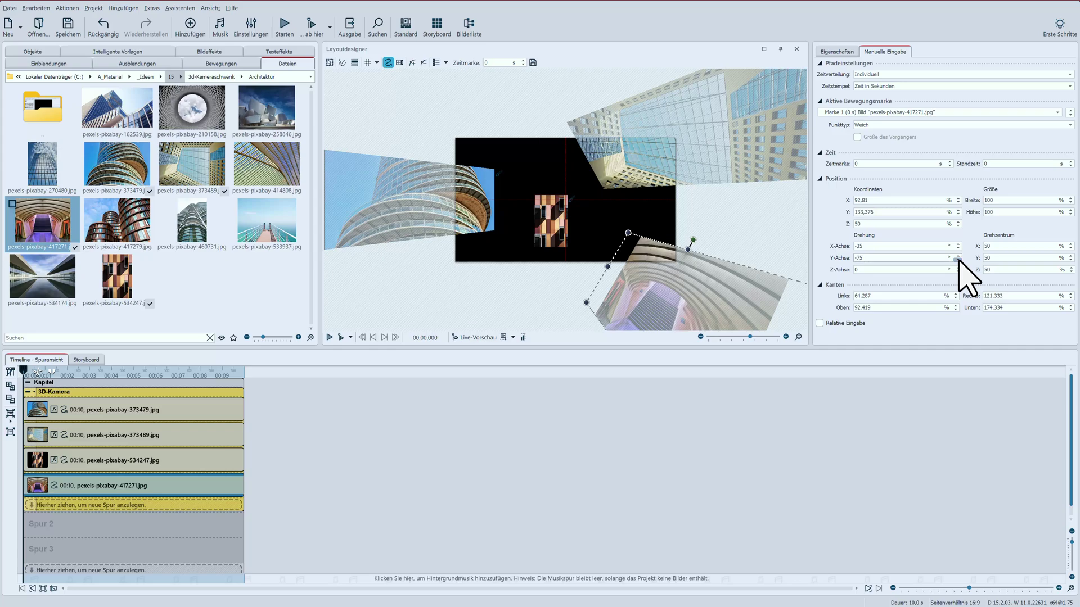
{"action": "left_click", "coordinate": [284, 25]}
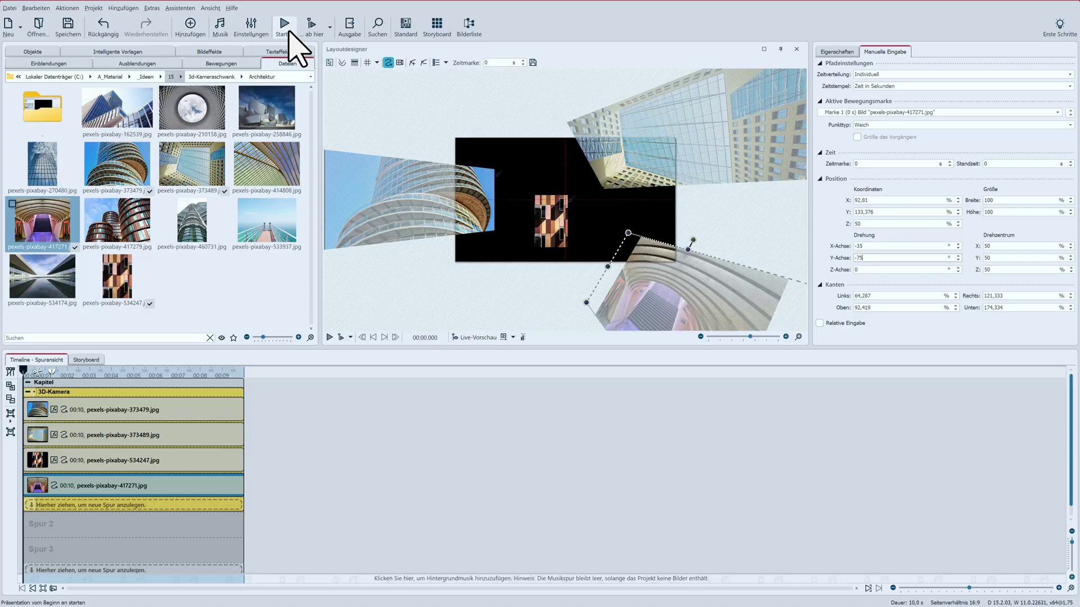
Enable Ohne Rückkehr in die Ausgangsposition for the 3D-Kamera effect and play the presentation again
{"action": "left_click", "coordinate": [148, 393]}
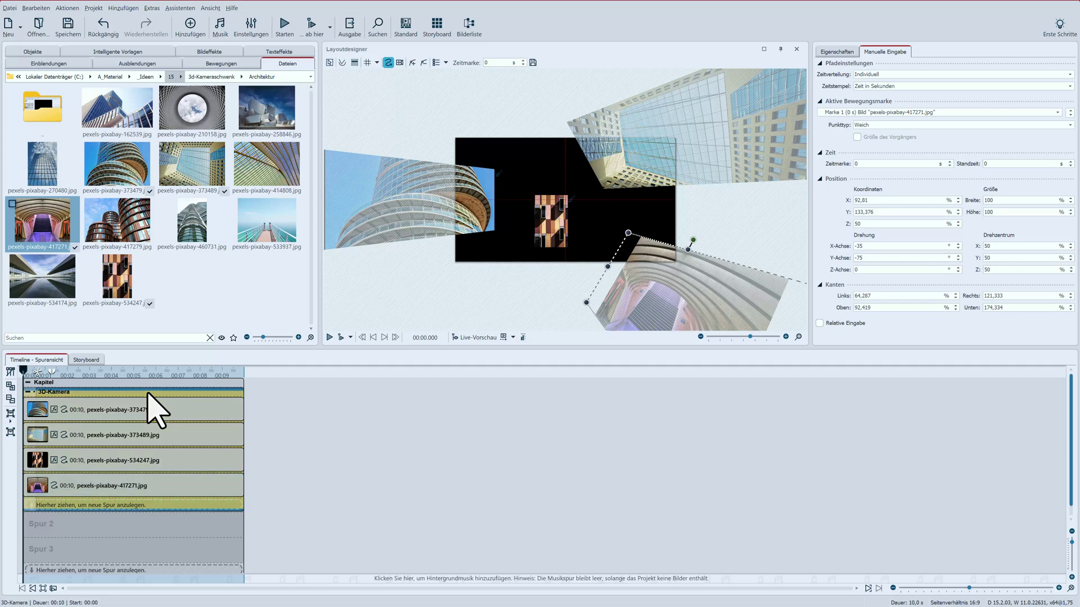
{"action": "left_click", "coordinate": [836, 53]}
{"action": "left_click", "coordinate": [833, 172]}
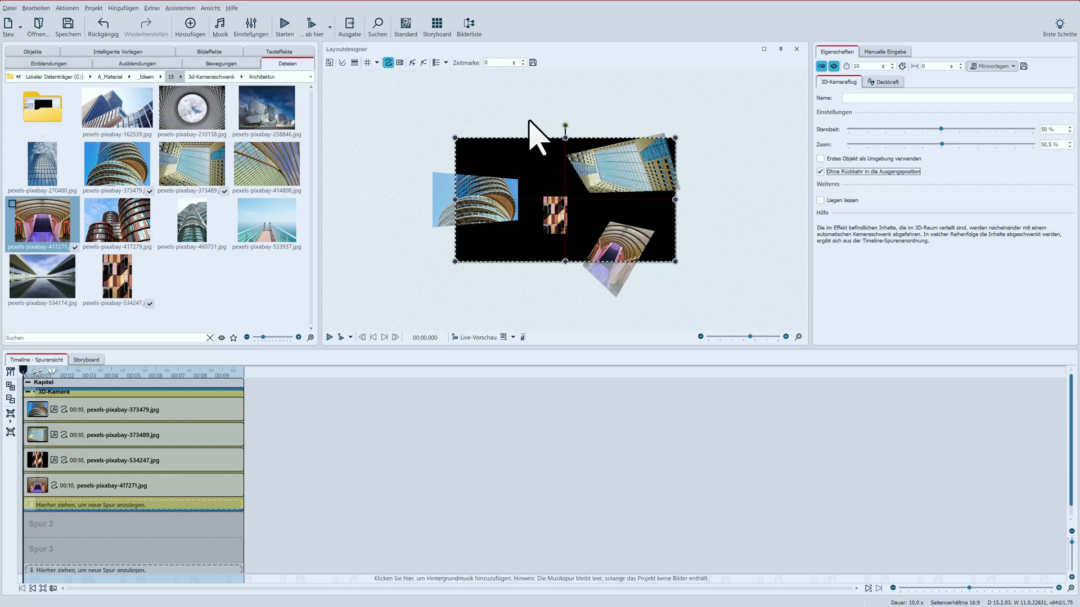
{"action": "left_click", "coordinate": [284, 26]}
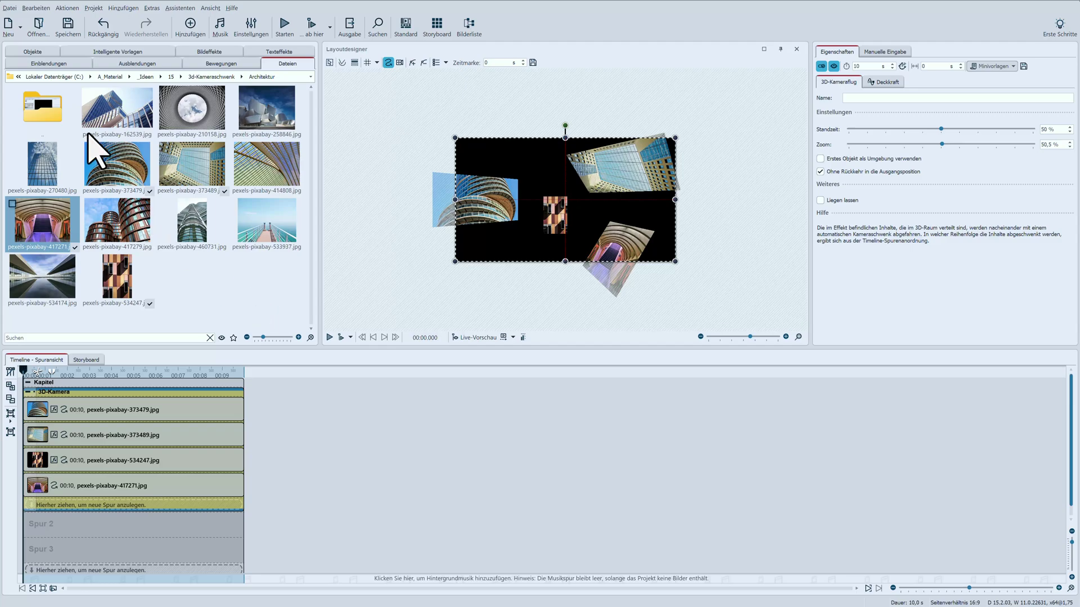
Create a new project containing a 3D-Kameraflug effect on the first track, emptied of all its placeholder images
{"action": "left_click", "coordinate": [7, 27]}
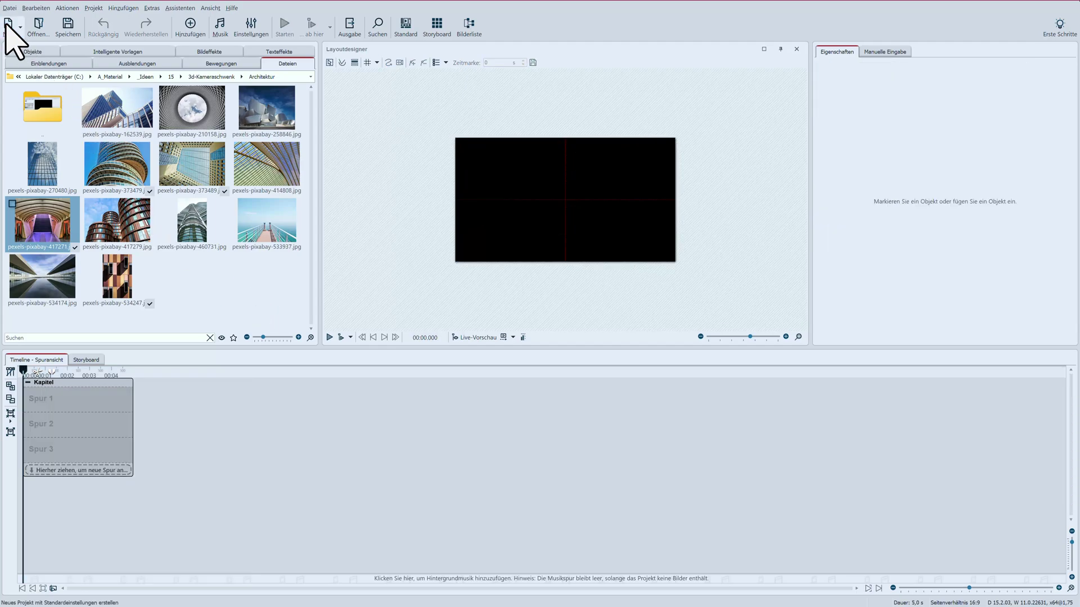
{"action": "left_click", "coordinate": [27, 51]}
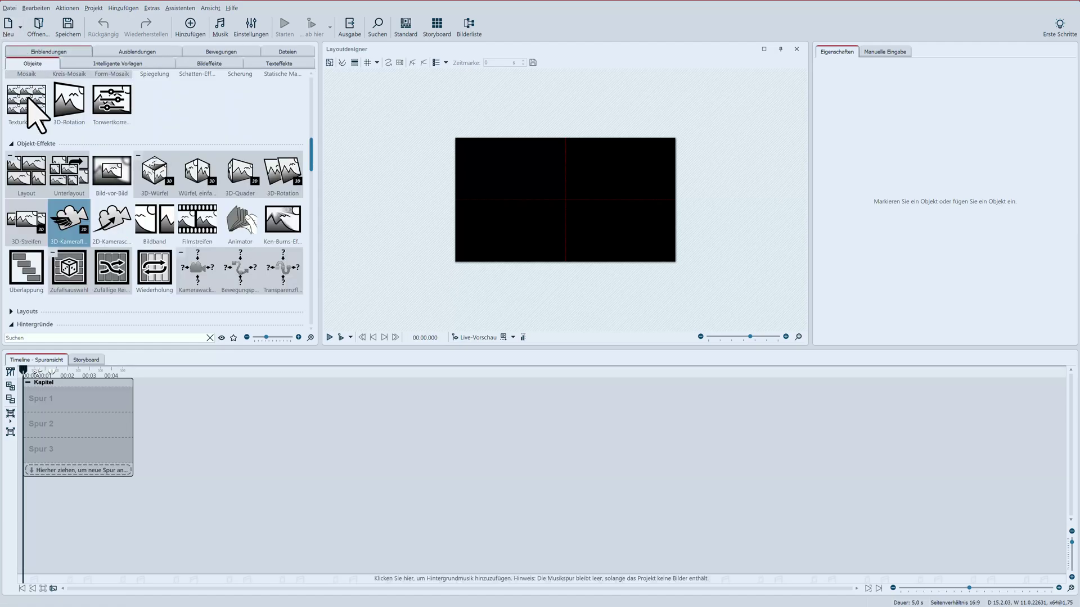
{"action": "left_click_drag", "start_coordinate": [72, 241], "coordinate": [48, 412]}
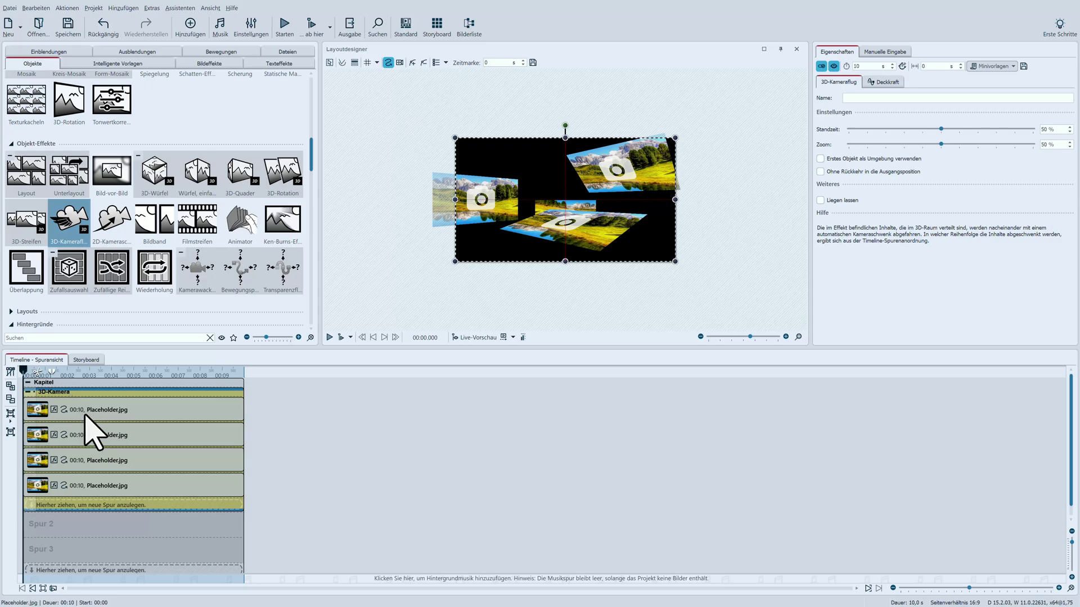
{"action": "left_click", "coordinate": [92, 485]}
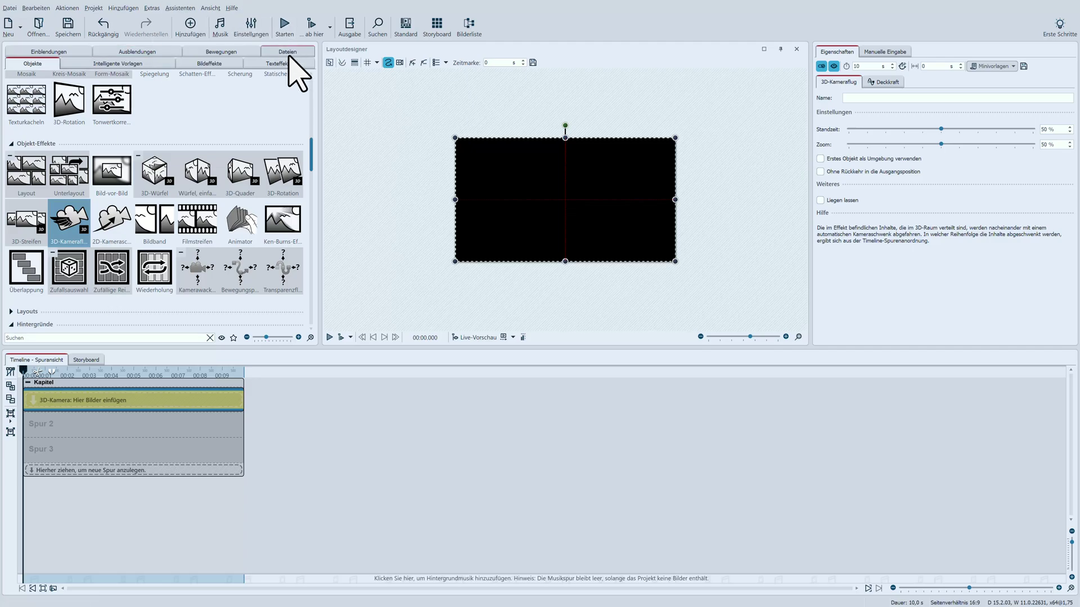
Insert the images pexels-pixabay-162539, 210158, 258846, 373479, 414808, 417279 and 534174 together into the 3D-Kamera effect
{"action": "left_click", "coordinate": [287, 52]}
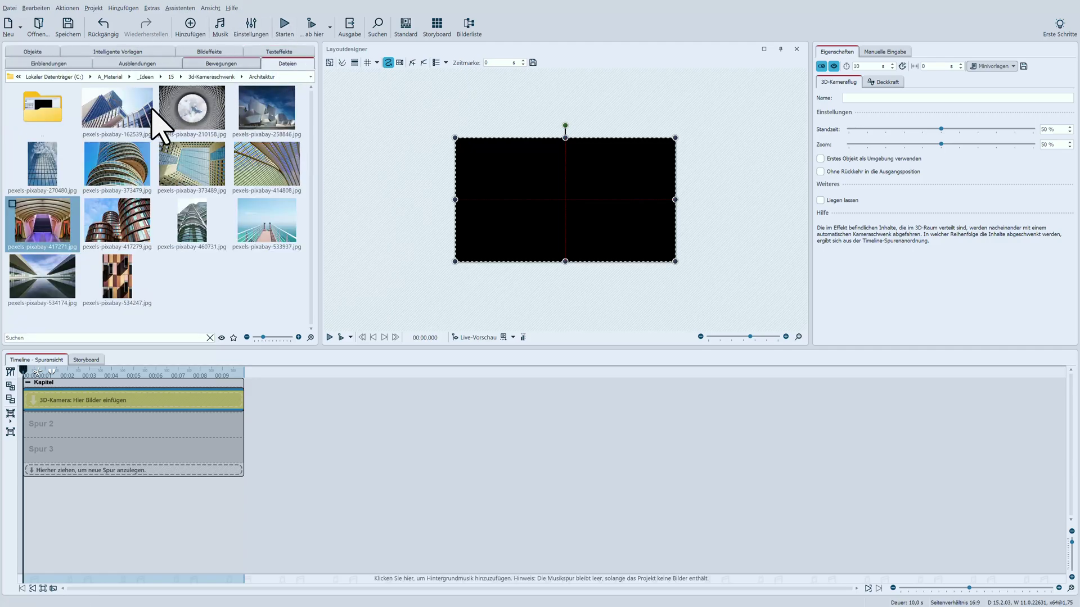
{"action": "left_click", "coordinate": [108, 109]}
{"action": "left_click", "coordinate": [193, 110], "text": "ctrl"}
{"action": "left_click", "coordinate": [259, 103], "text": "ctrl"}
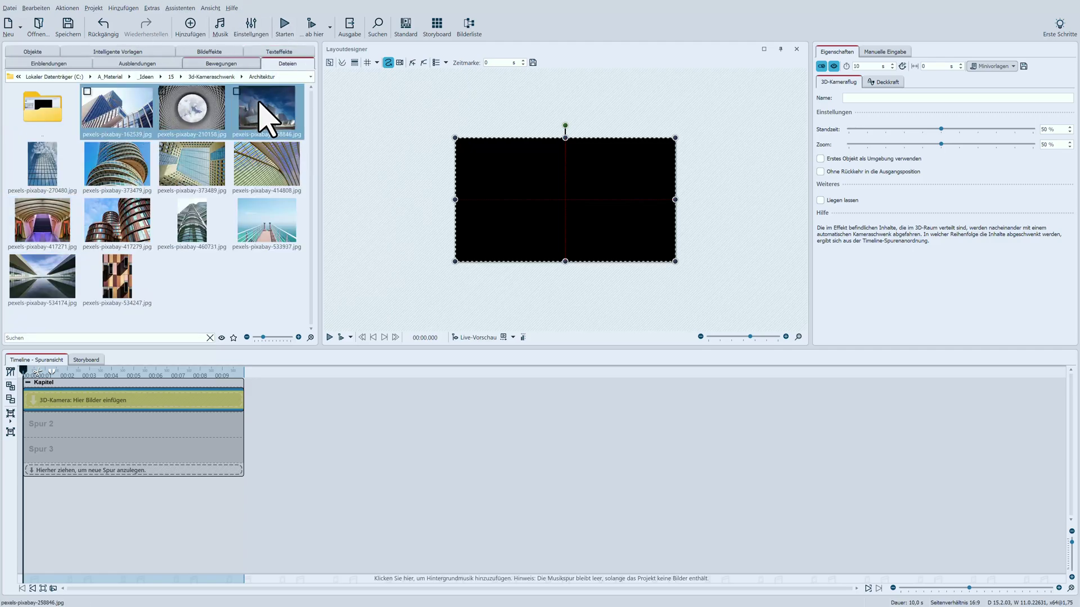
{"action": "left_click", "coordinate": [135, 239], "text": "ctrl"}
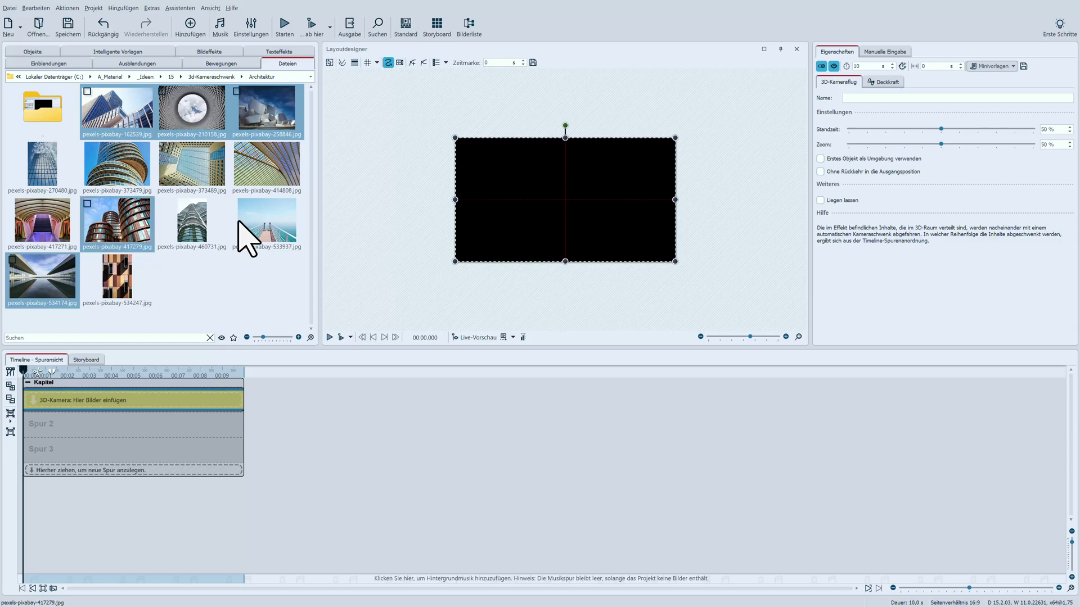
{"action": "left_click", "coordinate": [260, 186], "text": "ctrl"}
{"action": "left_click", "coordinate": [133, 185], "text": "ctrl"}
{"action": "left_click_drag", "start_coordinate": [127, 176], "coordinate": [60, 405]}
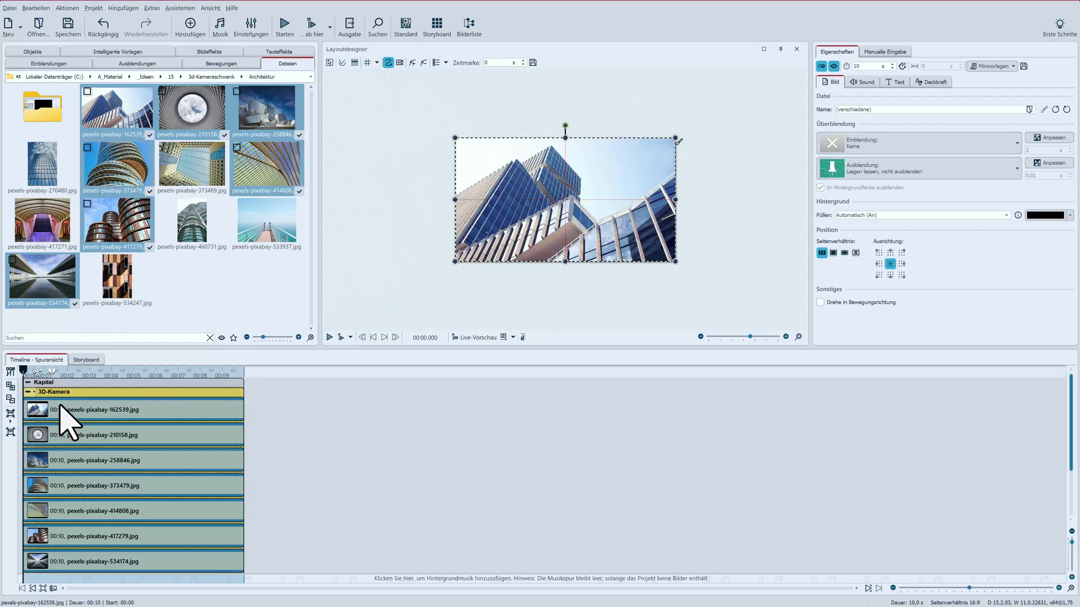
Open Objekte zufällig im Raum verteilen for all seven images, with horizontal and vertical displacement of 25 and depth displacement of 5
{"action": "left_click", "coordinate": [60, 406]}
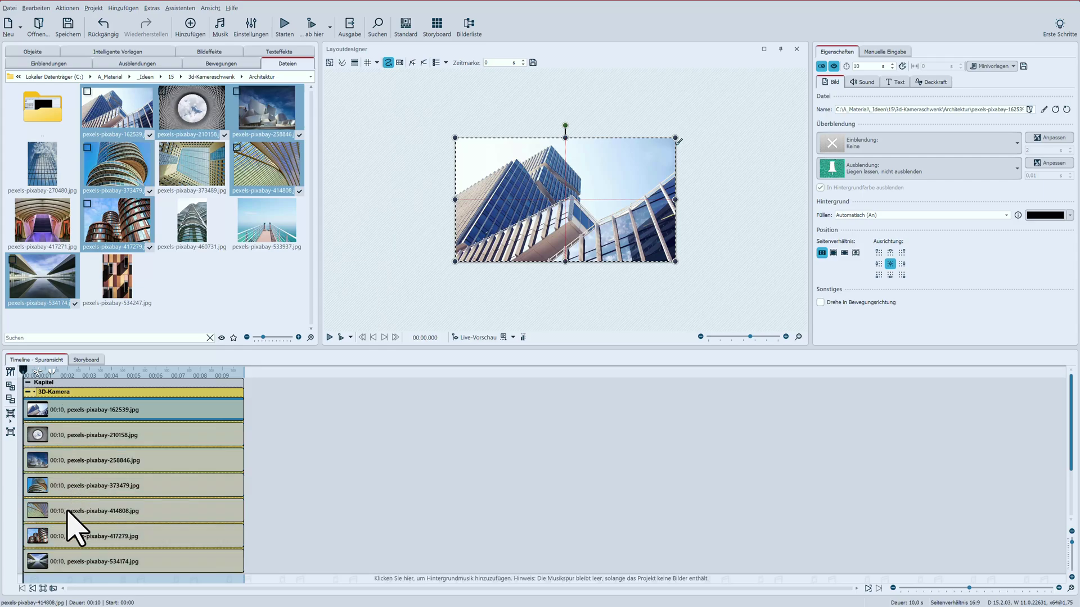
{"action": "left_click", "coordinate": [64, 562]}
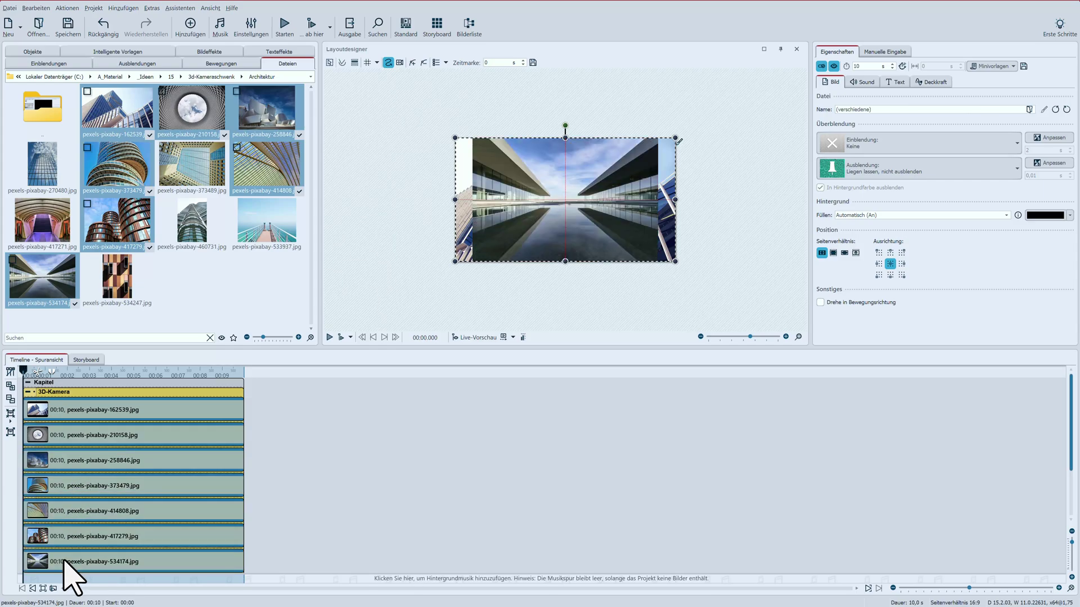
{"action": "left_click", "coordinate": [63, 8]}
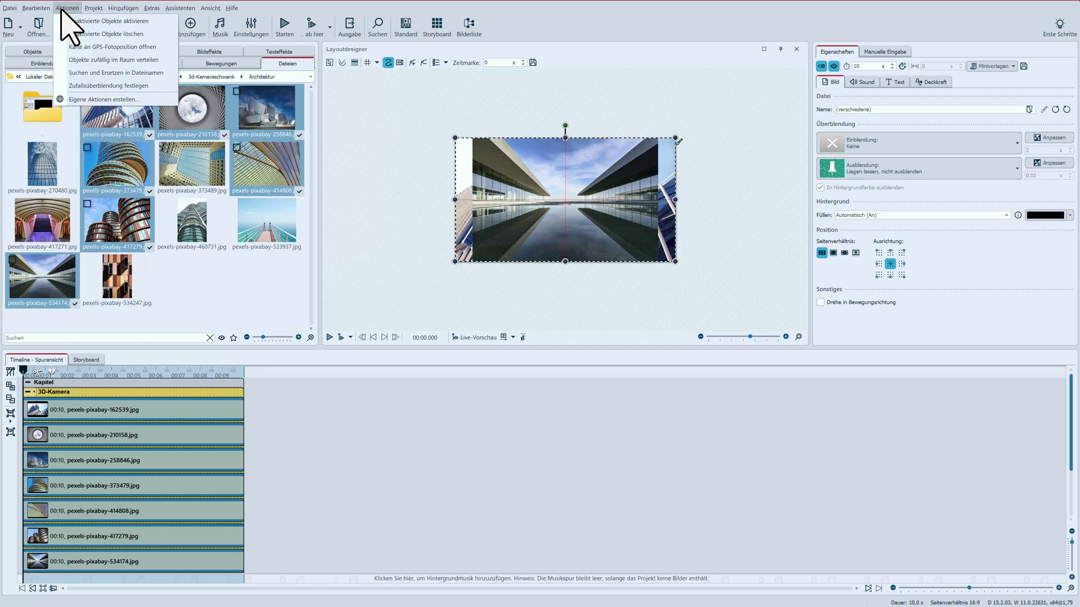
{"action": "left_click", "coordinate": [72, 61]}
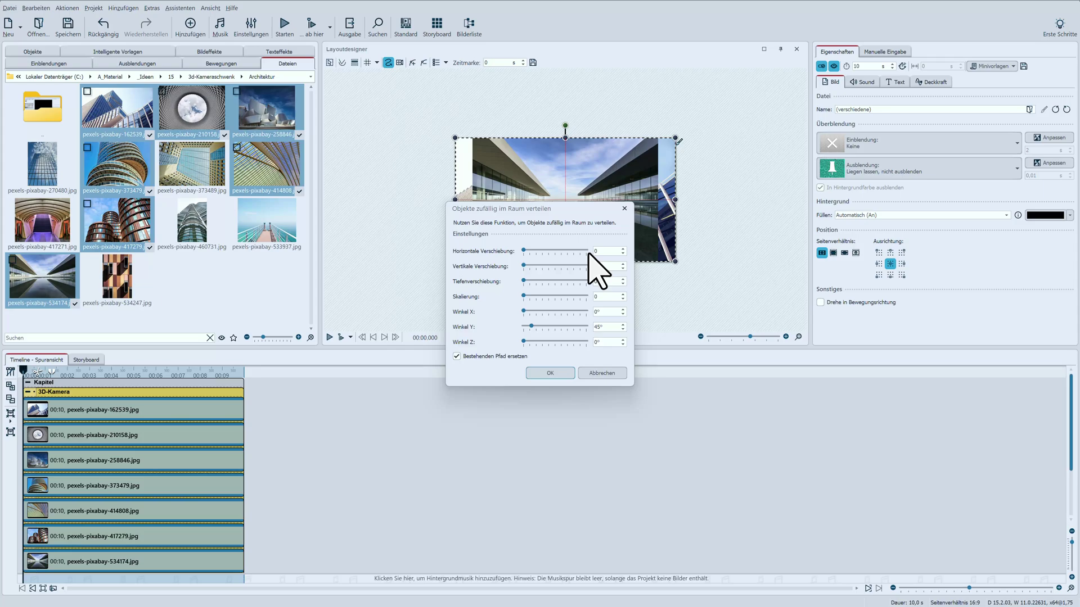
{"action": "double_click", "coordinate": [607, 251]}
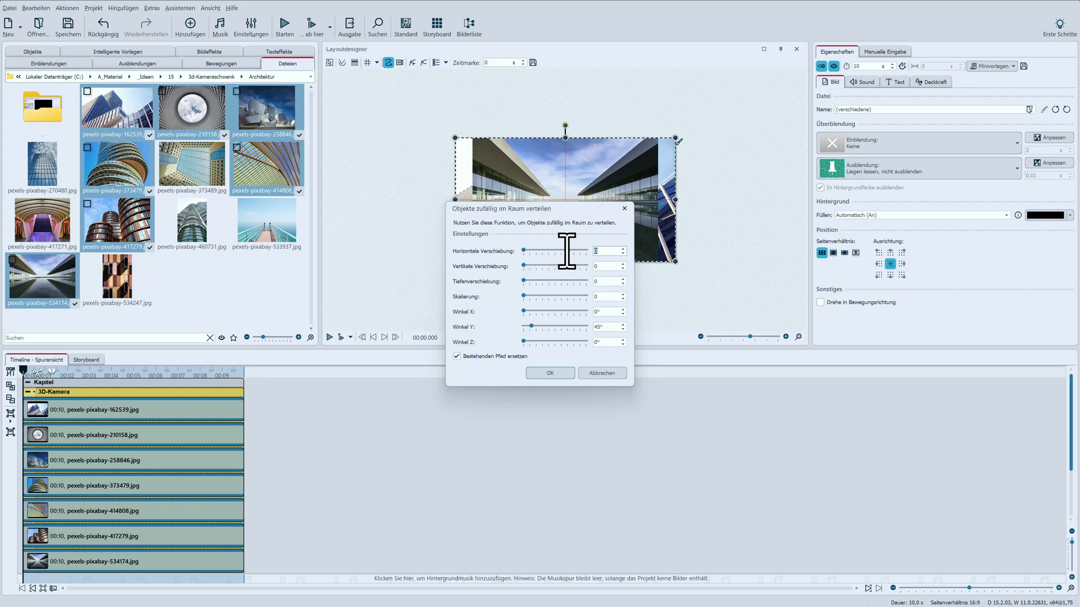
{"action": "type", "text": "25"}
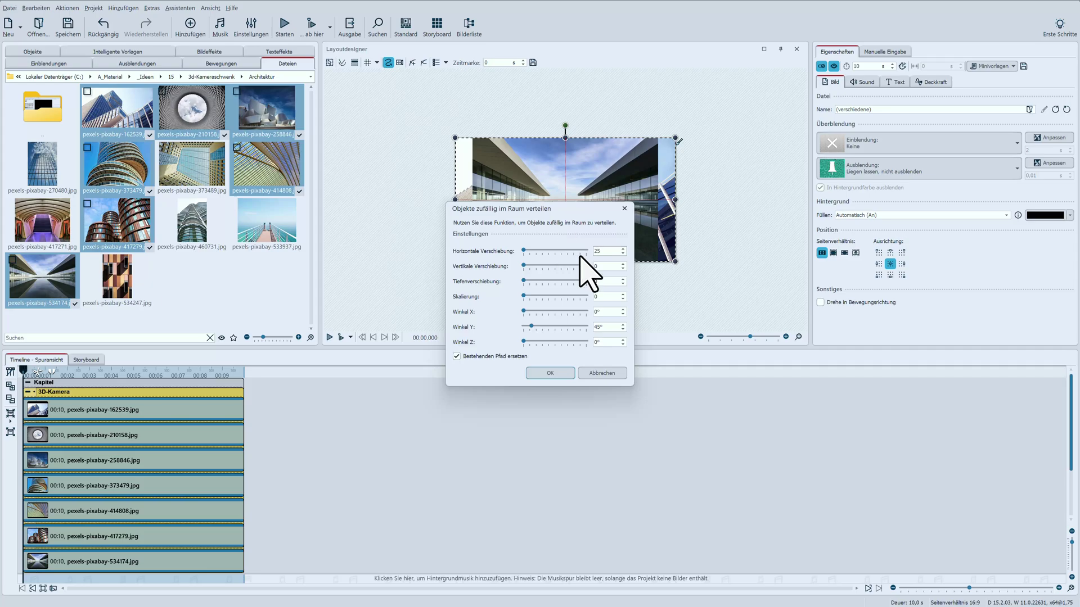
{"action": "double_click", "coordinate": [598, 267]}
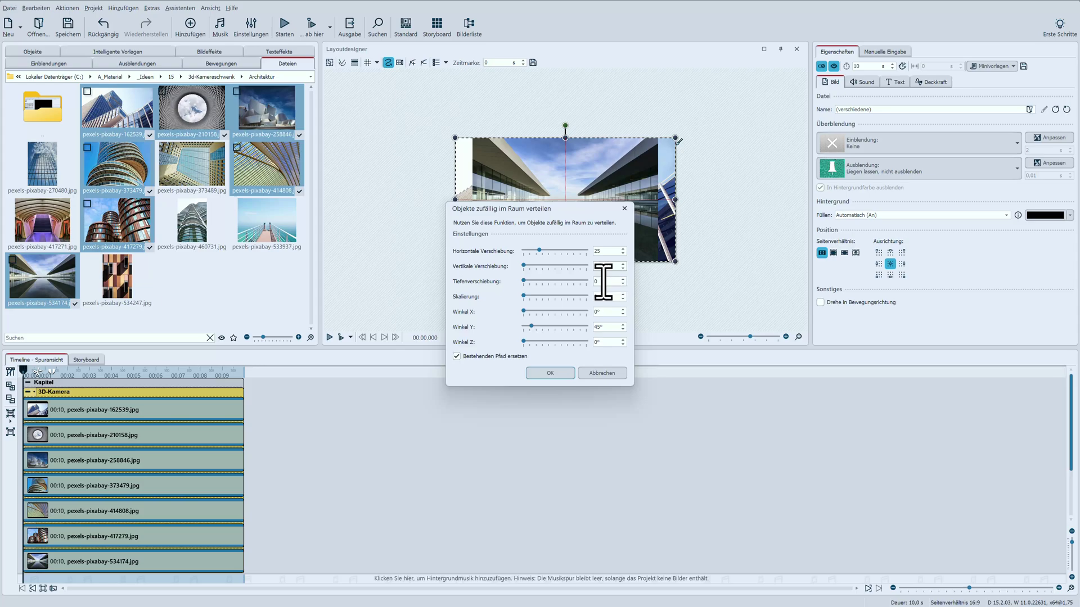
{"action": "type", "text": "25"}
{"action": "key", "text": "Tab"}
Set Winkel X to 15° and Winkel Y and Winkel Z to 90°, and apply the random distribution
{"action": "left_click", "coordinate": [595, 312]}
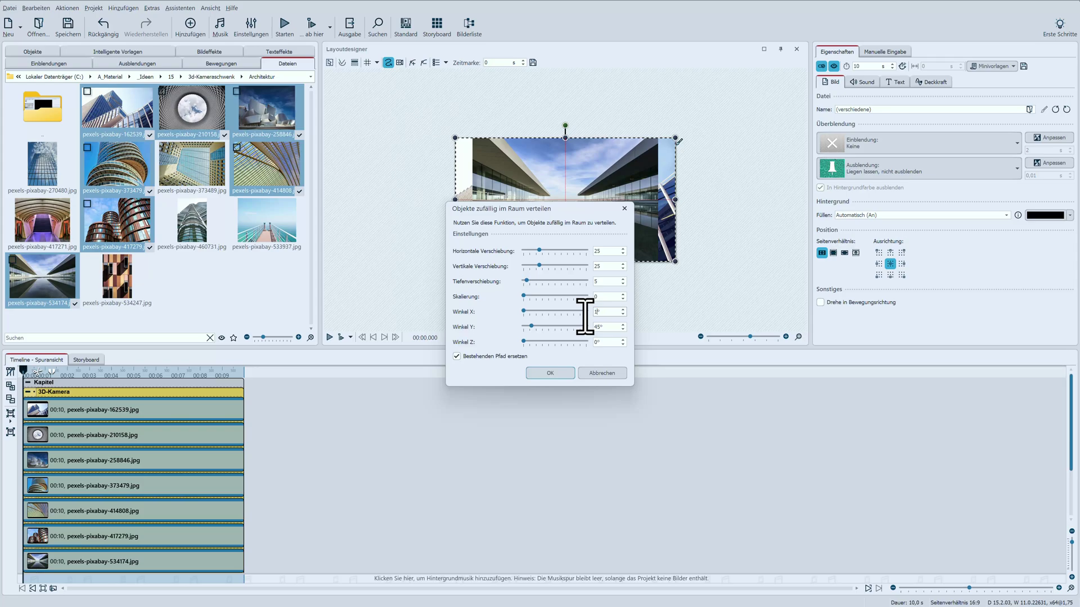
{"action": "type", "text": "15"}
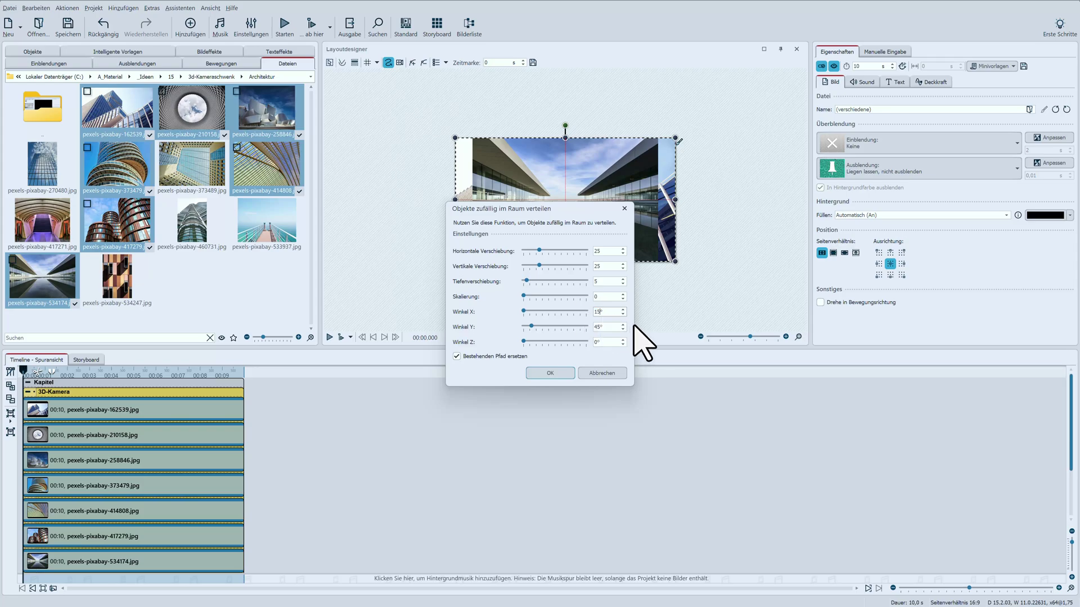
{"action": "left_click", "coordinate": [600, 327]}
{"action": "type", "text": "90"}
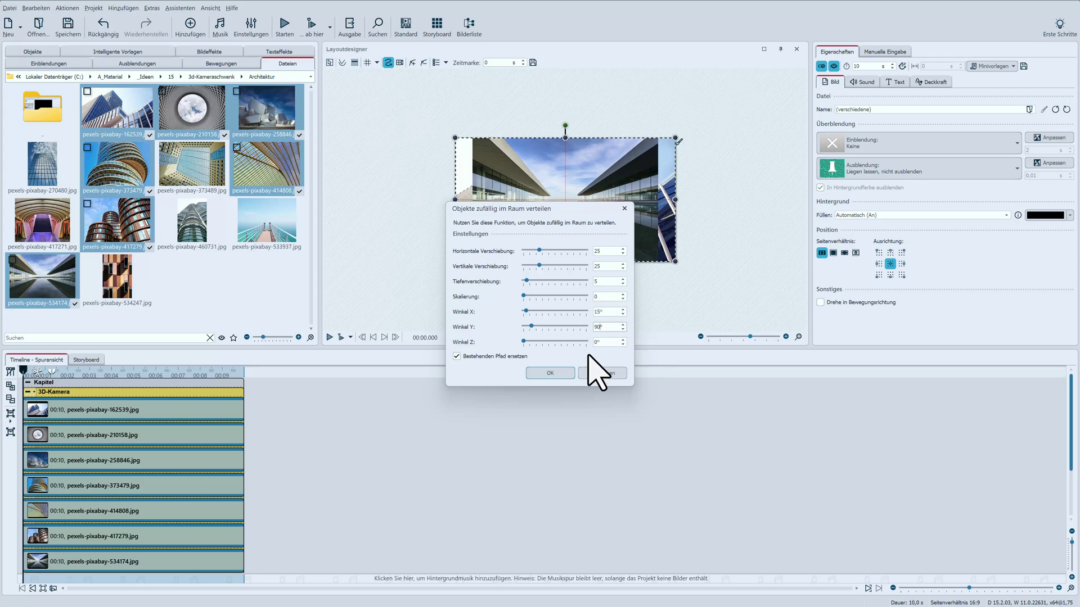
{"action": "left_click", "coordinate": [598, 341]}
{"action": "type", "text": "90"}
{"action": "left_click", "coordinate": [558, 375]}
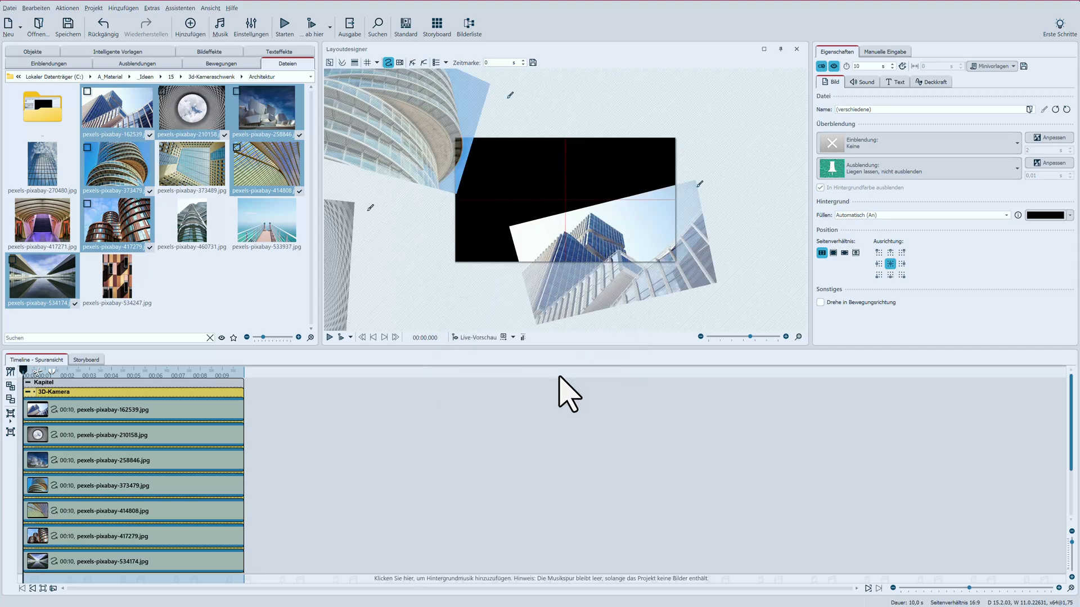
Move the images 414808, 534174 and 417279 closer to the centre of the arrangement without overlapping other images
{"action": "left_click", "coordinate": [700, 337]}
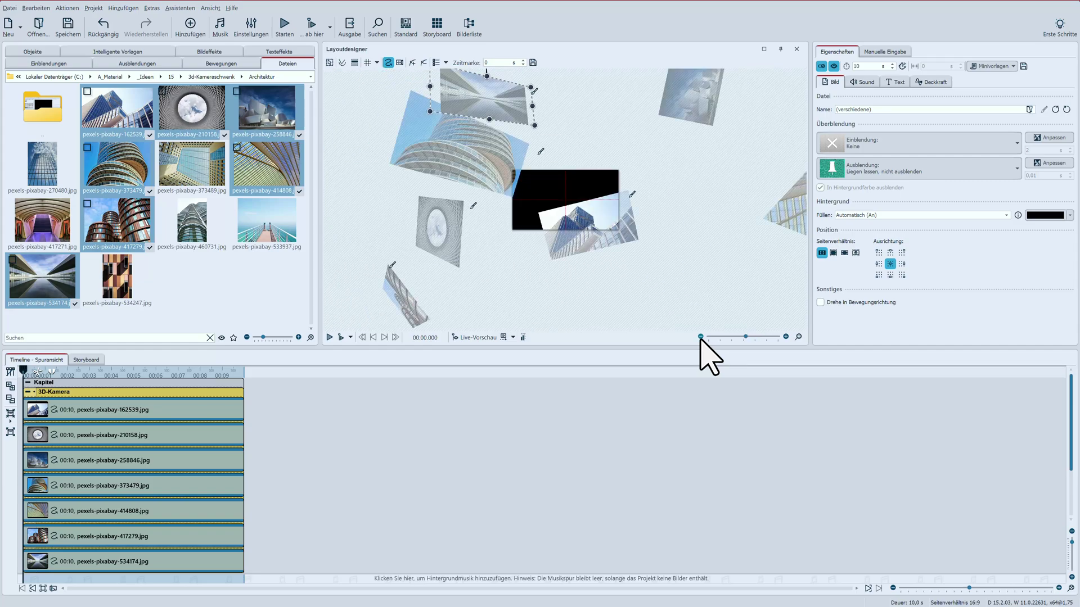
{"action": "left_click", "coordinate": [774, 213]}
{"action": "left_click_drag", "start_coordinate": [776, 216], "coordinate": [704, 228]}
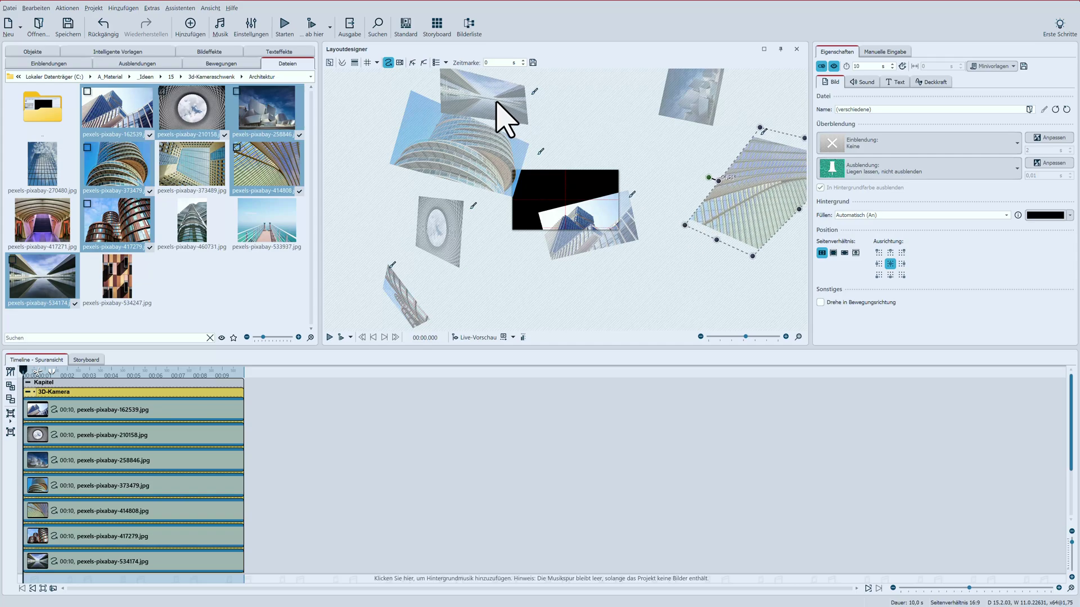
{"action": "left_click_drag", "start_coordinate": [498, 105], "coordinate": [589, 108]}
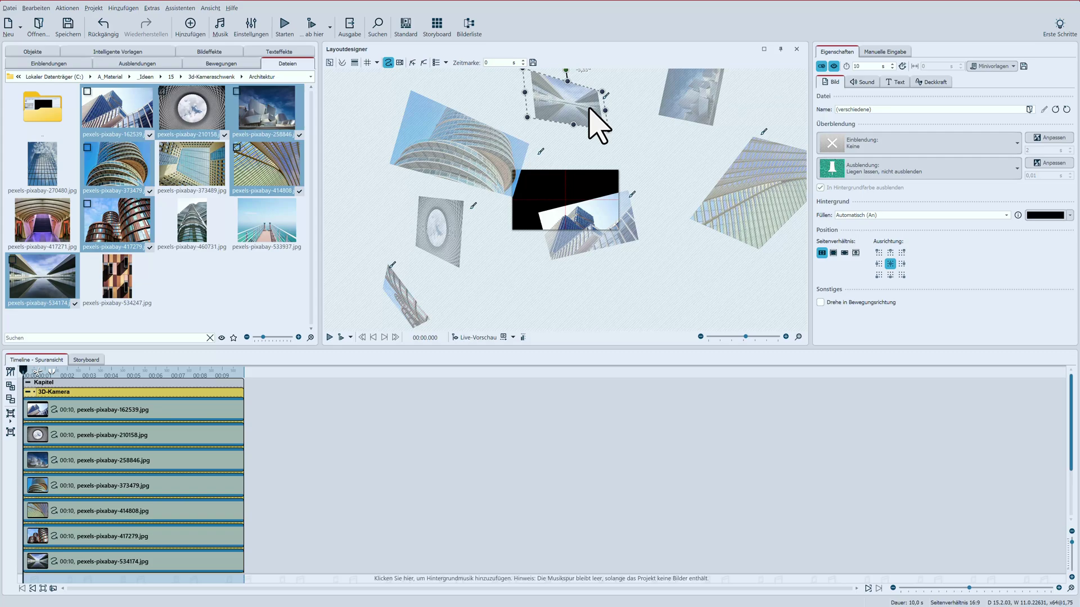
{"action": "left_click_drag", "start_coordinate": [398, 306], "coordinate": [500, 300]}
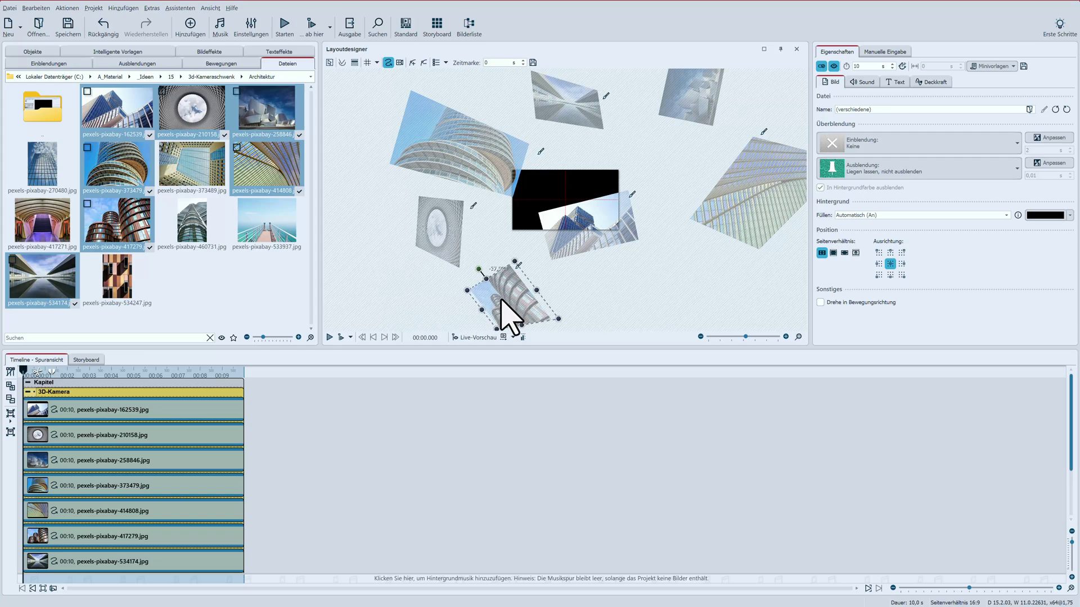
Enable Ohne Rückkehr in die Ausgangsposition for the custom-arranged 3D-Kamera effect and play the presentation
{"action": "left_click", "coordinate": [194, 392]}
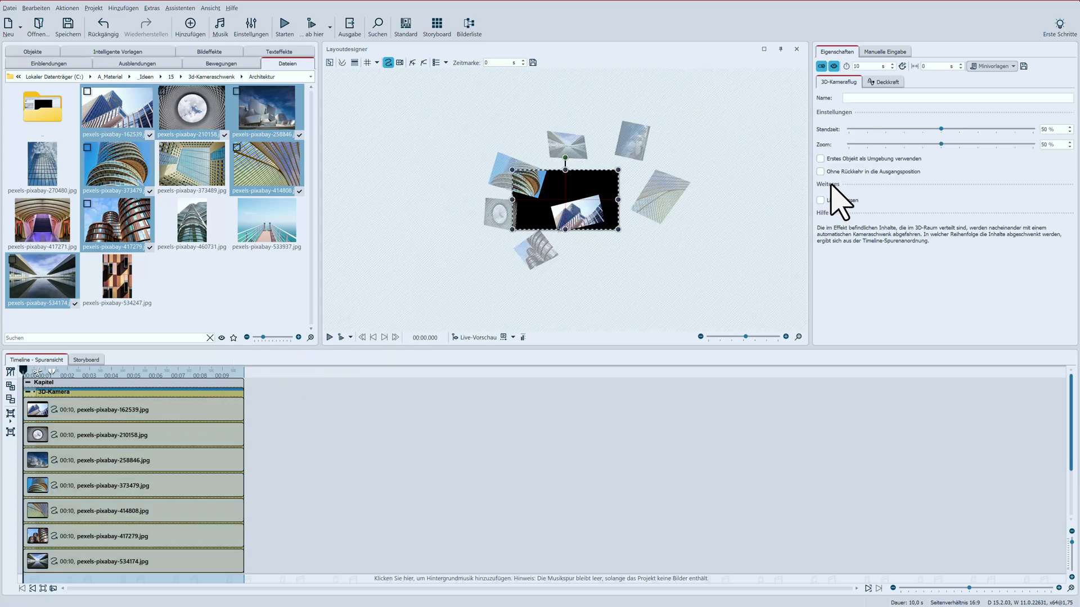
{"action": "left_click", "coordinate": [842, 172]}
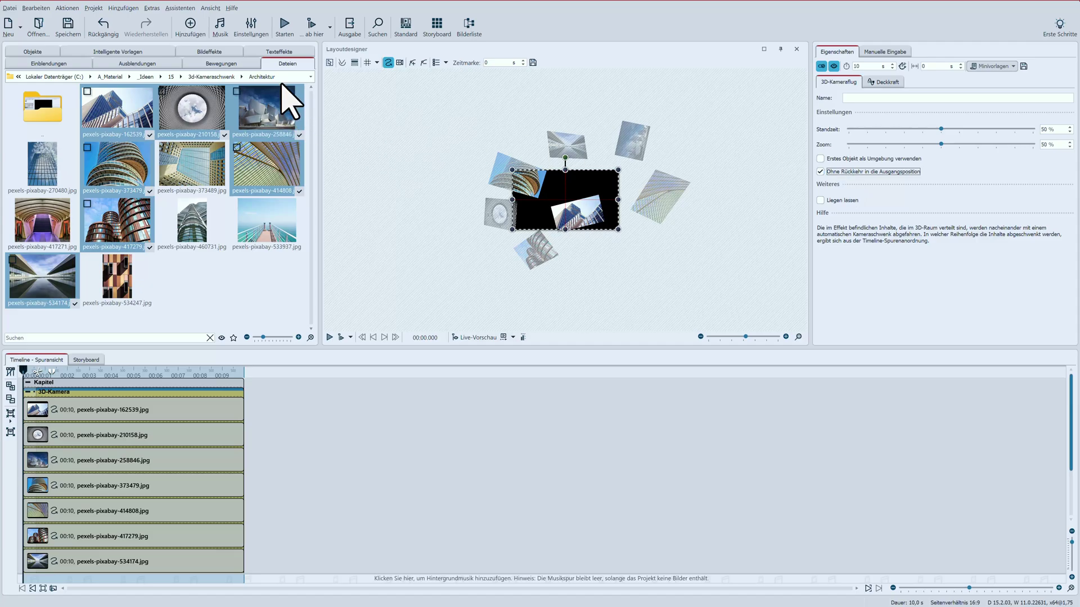
{"action": "left_click", "coordinate": [284, 25]}
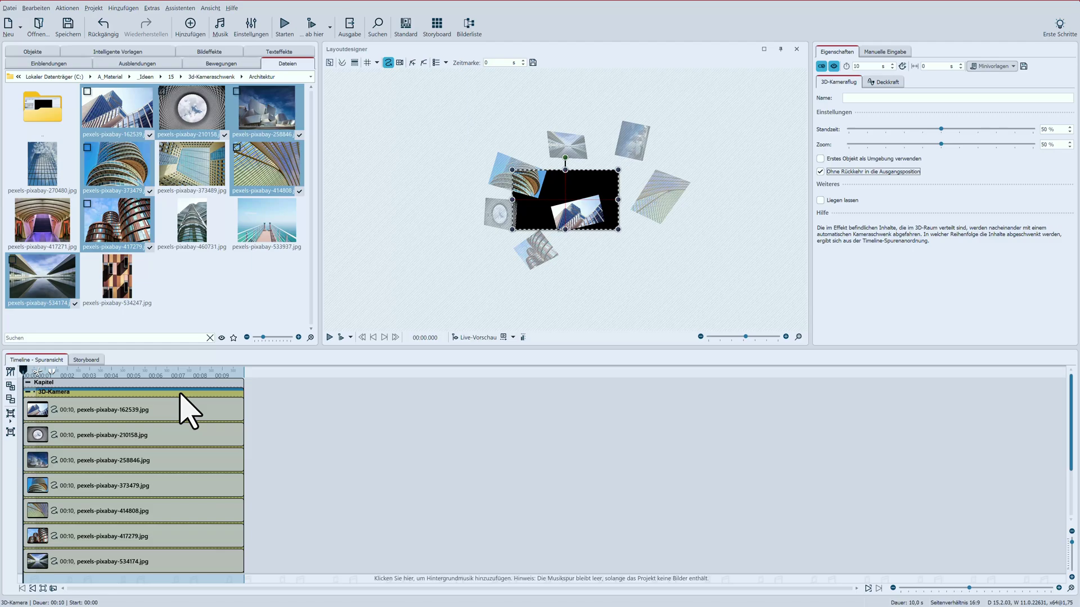
Scale the duration of the 3D-Kamera effect and its images intelligently to 50 s and preview the camera flight
{"action": "left_click", "coordinate": [902, 66]}
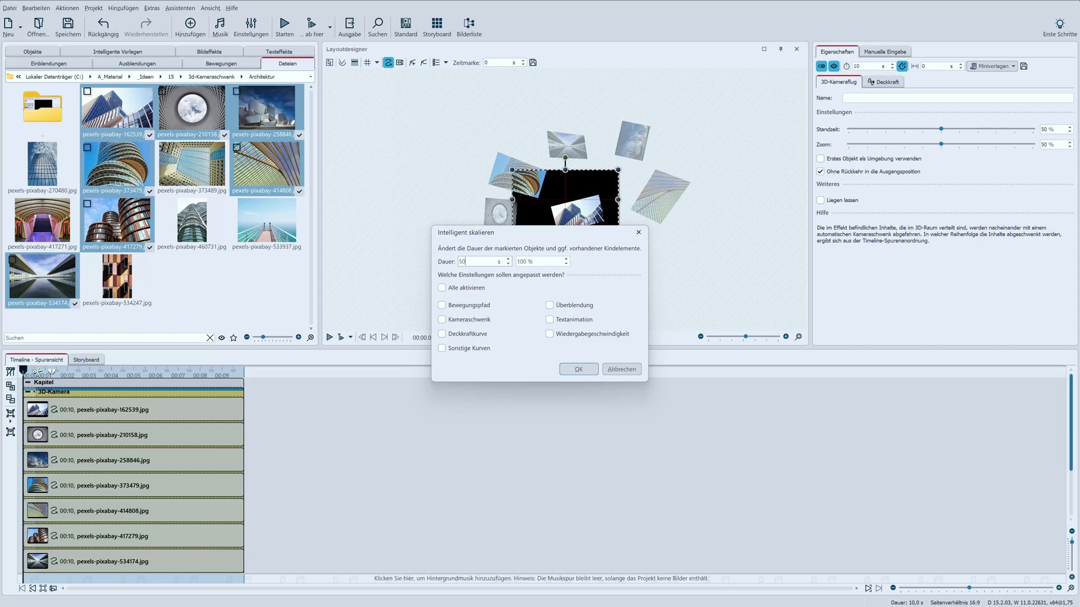
{"action": "key", "text": "Return"}
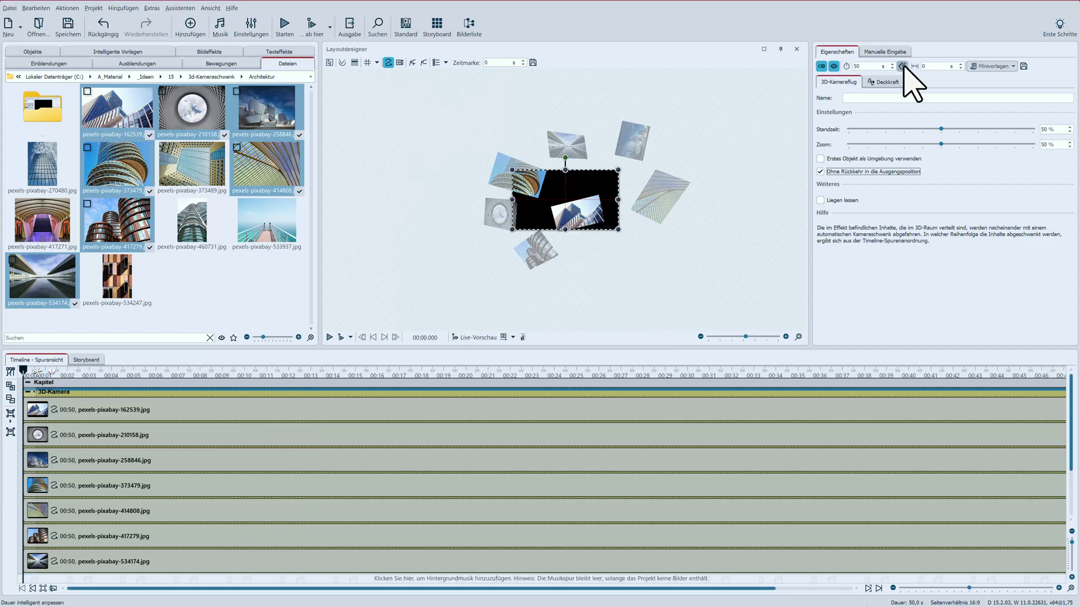
{"action": "left_click", "coordinate": [798, 337]}
{"action": "left_click", "coordinate": [330, 337]}
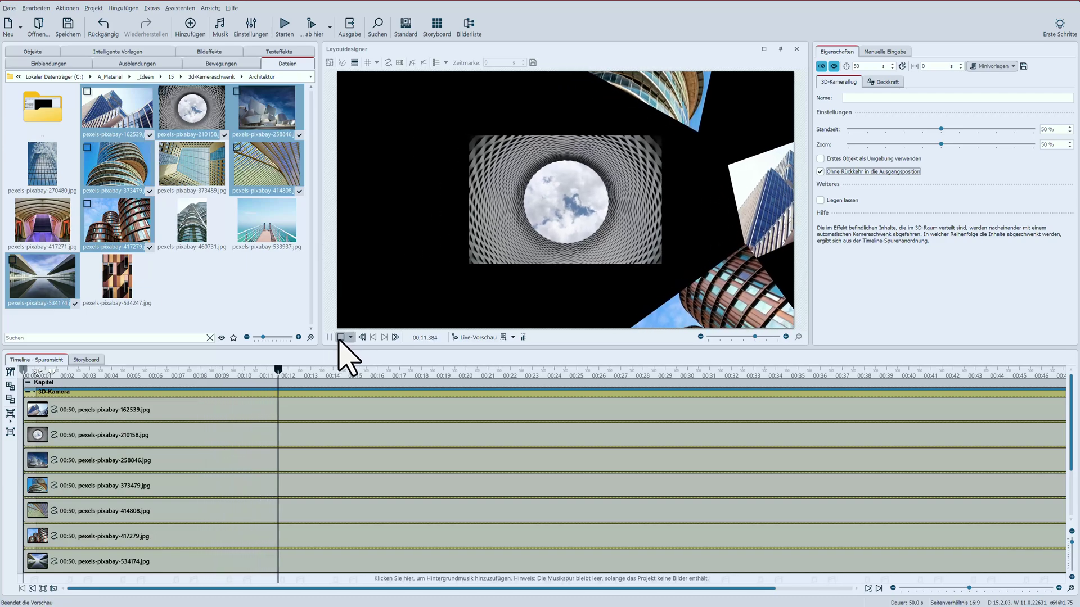
{"action": "left_click", "coordinate": [341, 338]}
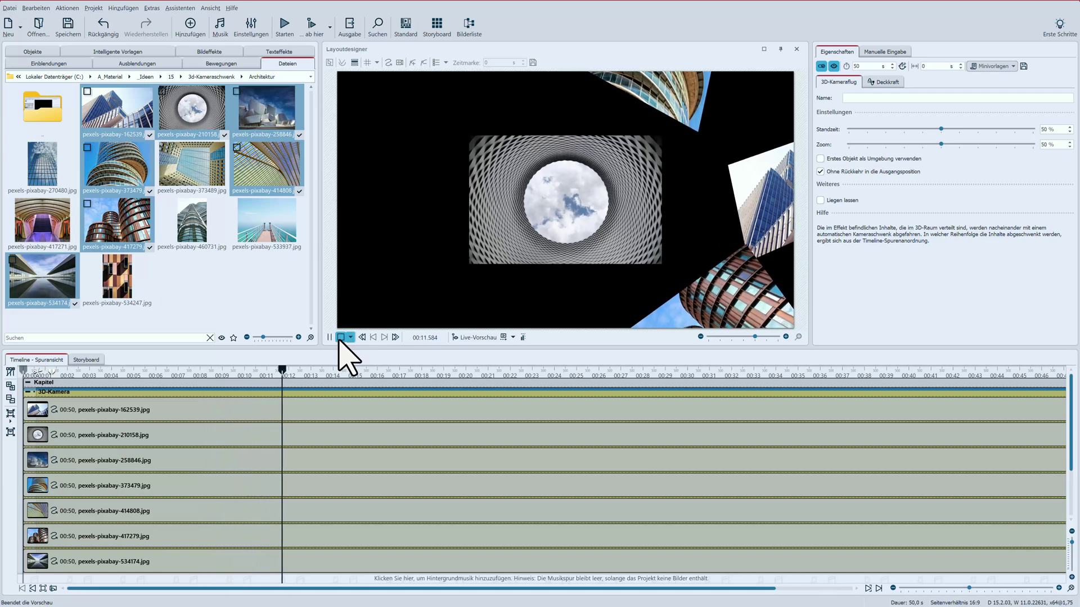
Delete the first image, pexels-pixabay-162539.jpg, from the 3D-Kamera effect
{"action": "left_click", "coordinate": [893, 588]}
{"action": "left_click", "coordinate": [893, 588]}
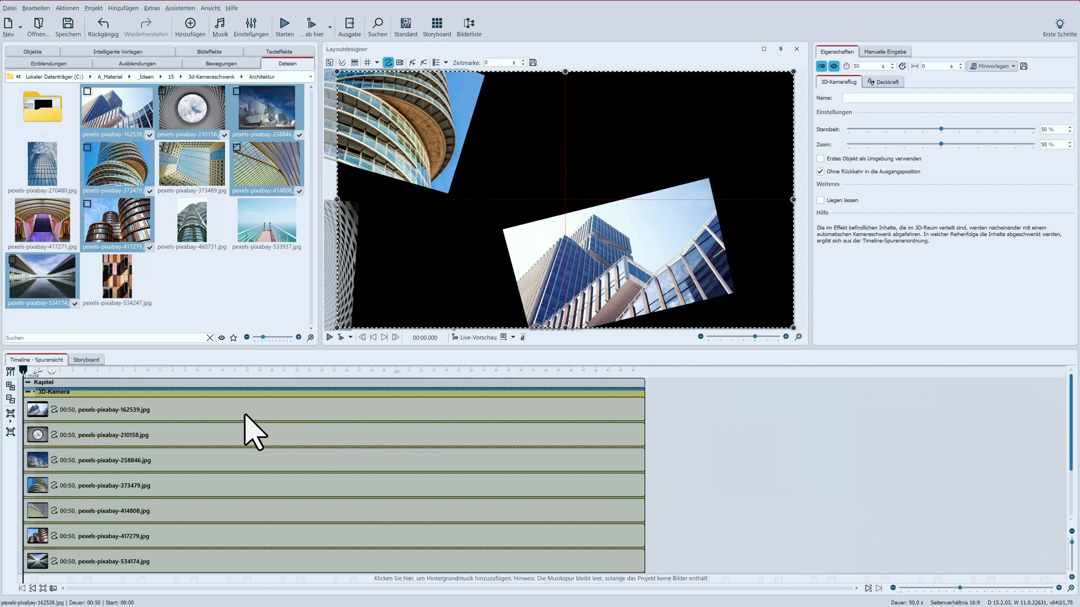
{"action": "left_click", "coordinate": [188, 411]}
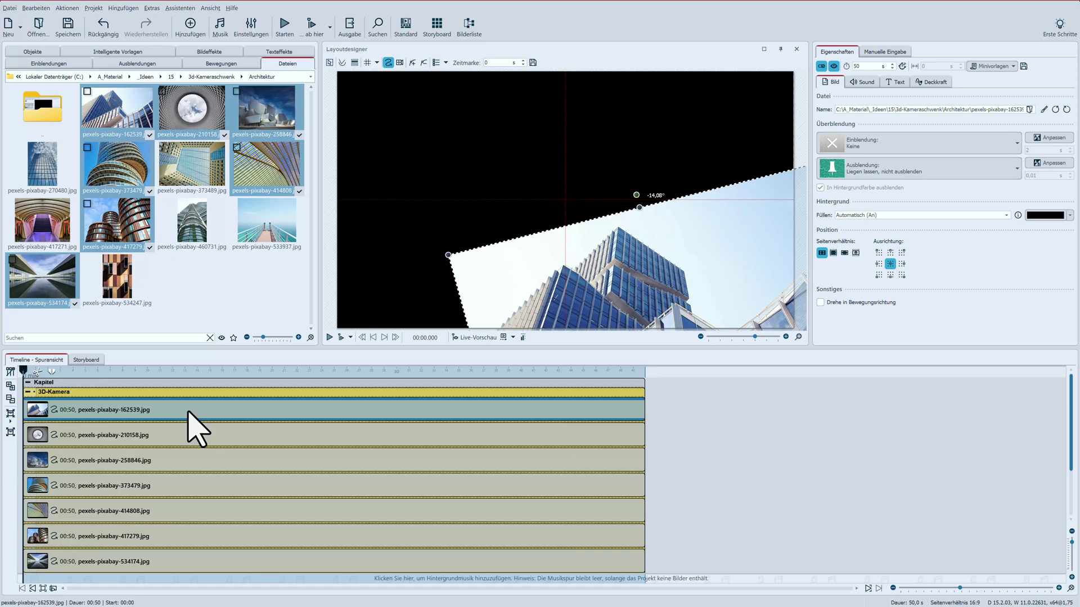
{"action": "key", "text": "Delete"}
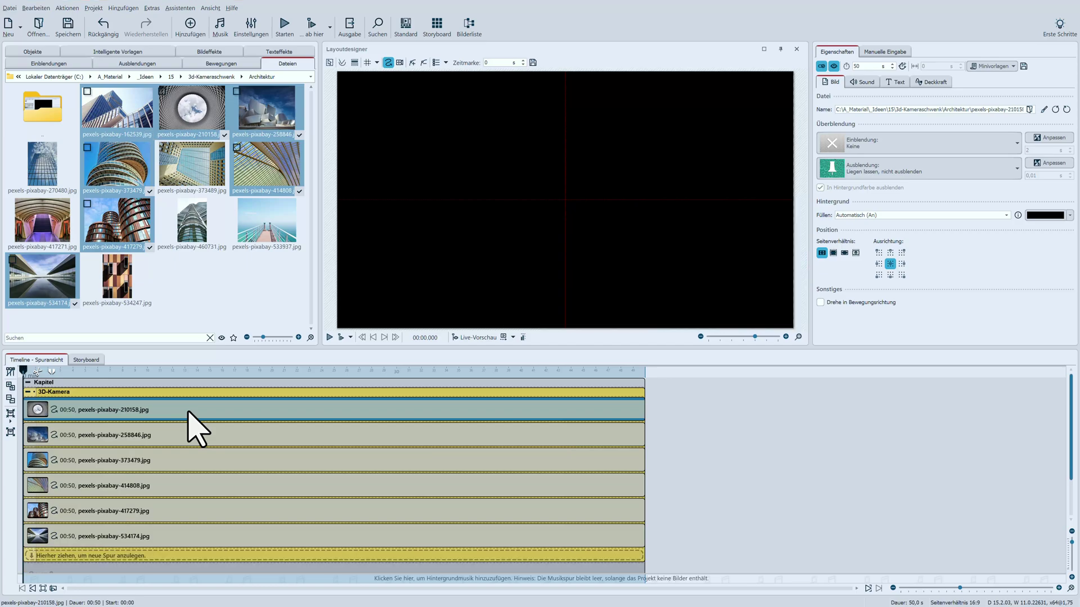
Insert a text object reading ARCHITEKTUR as the first object of the 3D-Kamera effect, turn off its outline and play the presentation
{"action": "left_click", "coordinate": [33, 51]}
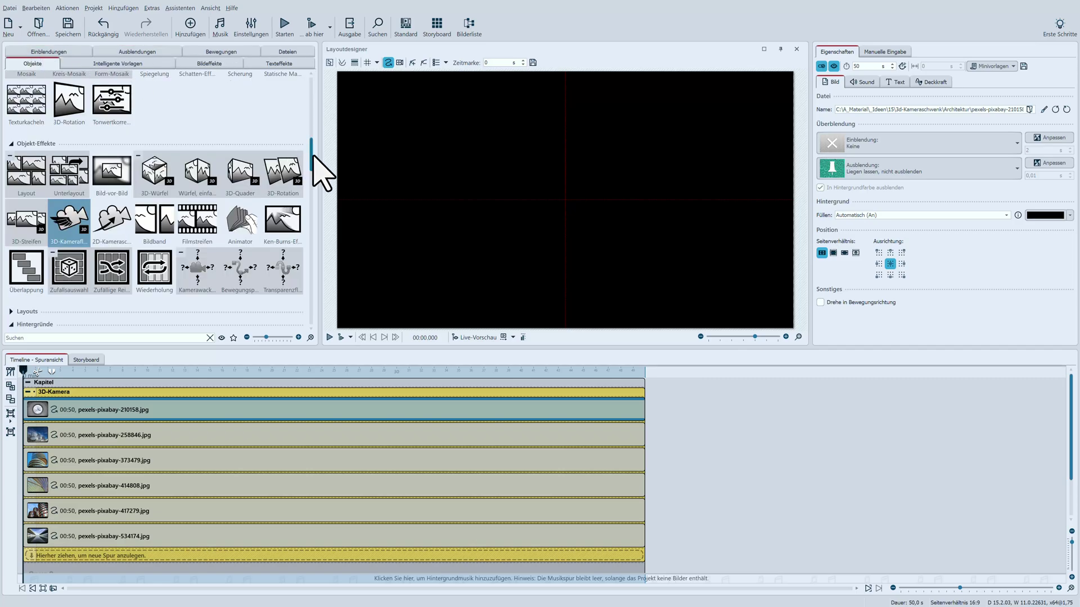
{"action": "left_click_drag", "start_coordinate": [311, 156], "coordinate": [313, 82]}
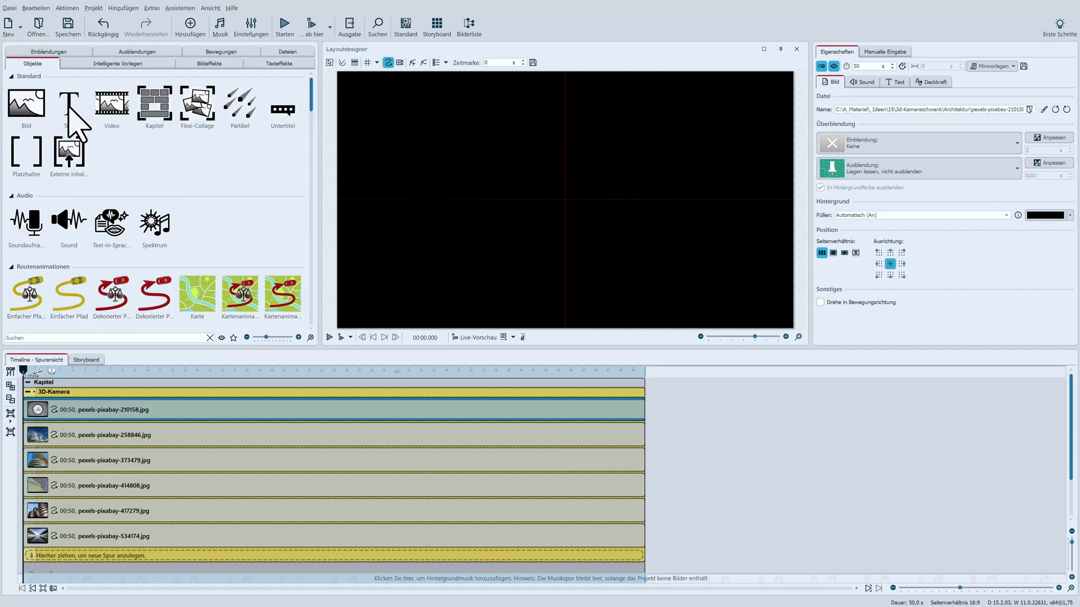
{"action": "left_click_drag", "start_coordinate": [70, 106], "coordinate": [70, 408]}
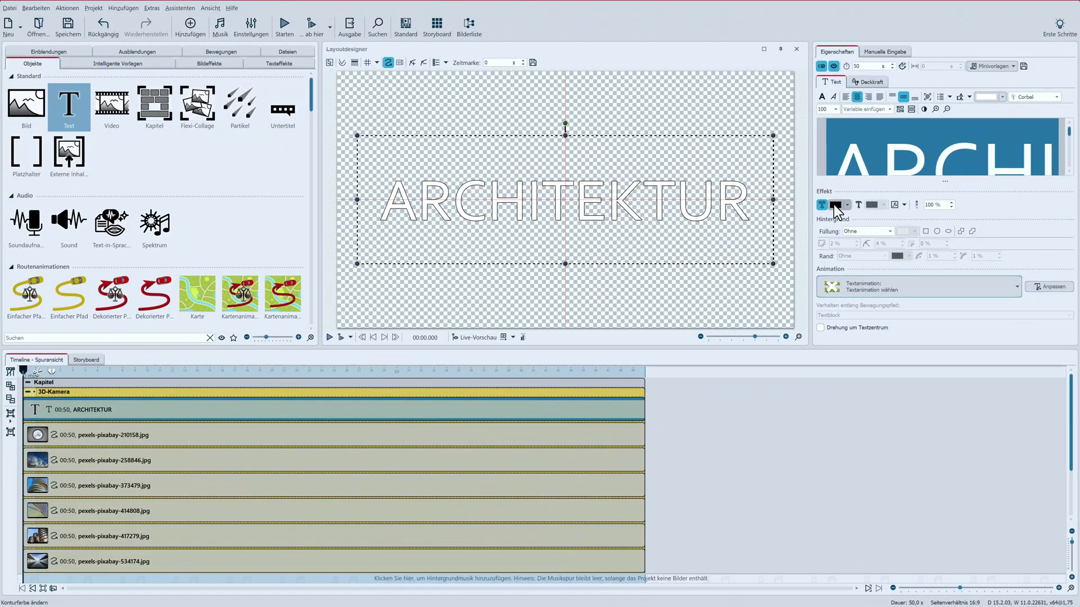
{"action": "left_click", "coordinate": [824, 206]}
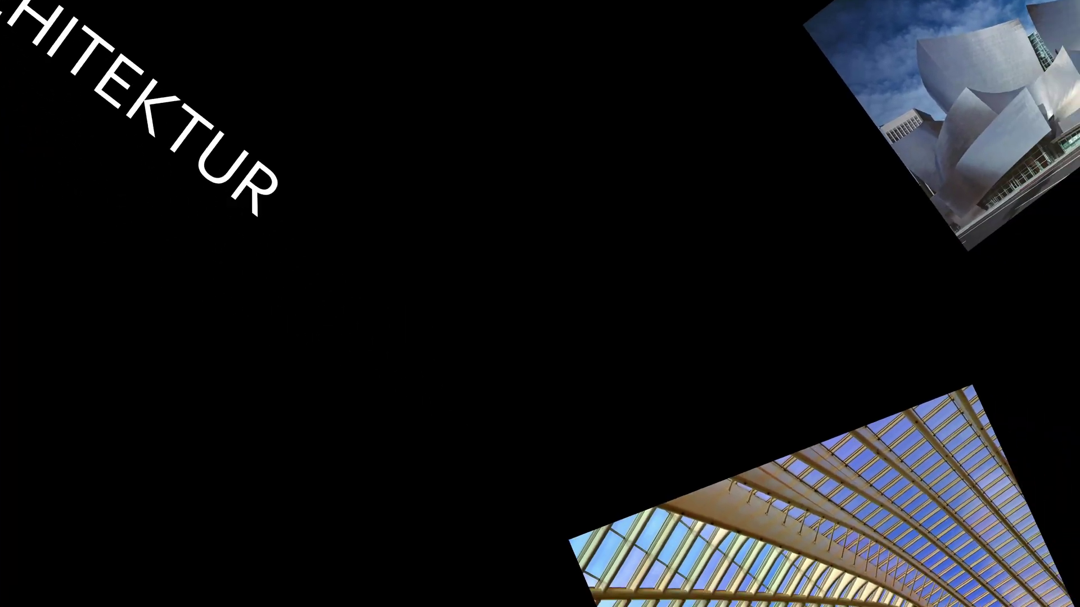
{"action": "key", "text": "Escape"}
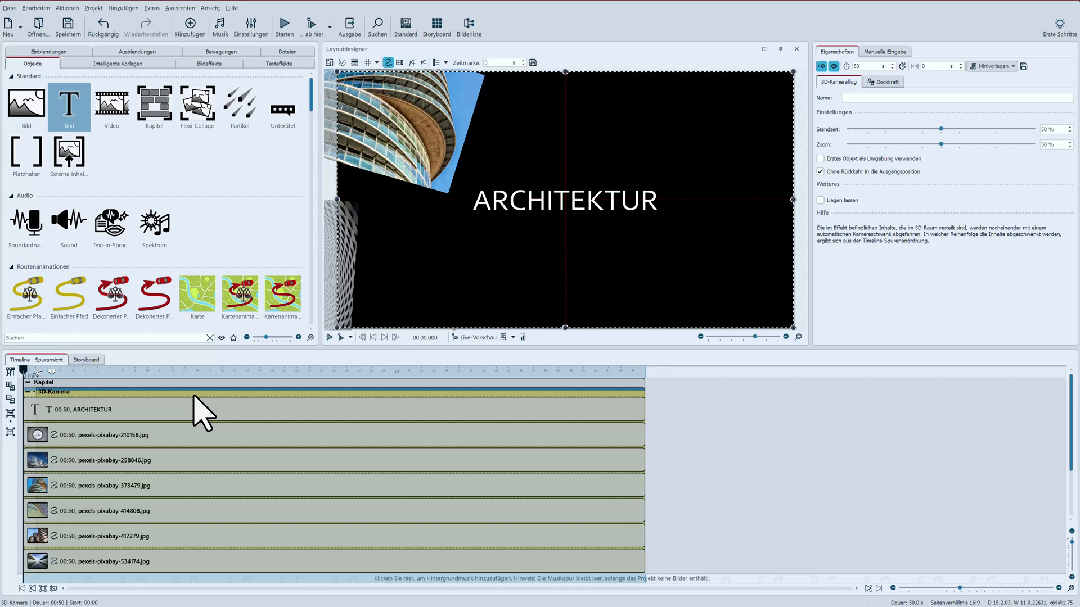
Add the Farbverlauf 1 background on a track before the 3D-Kamera effect and set its duration to 50 s
{"action": "left_click_drag", "start_coordinate": [309, 96], "coordinate": [299, 233]}
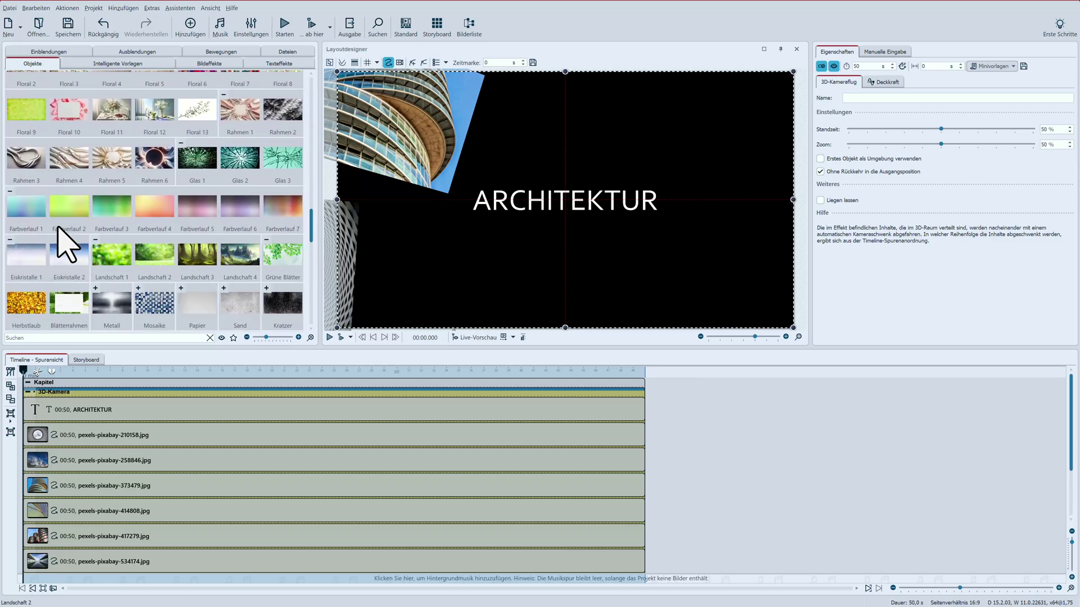
{"action": "left_click_drag", "start_coordinate": [32, 221], "coordinate": [41, 403]}
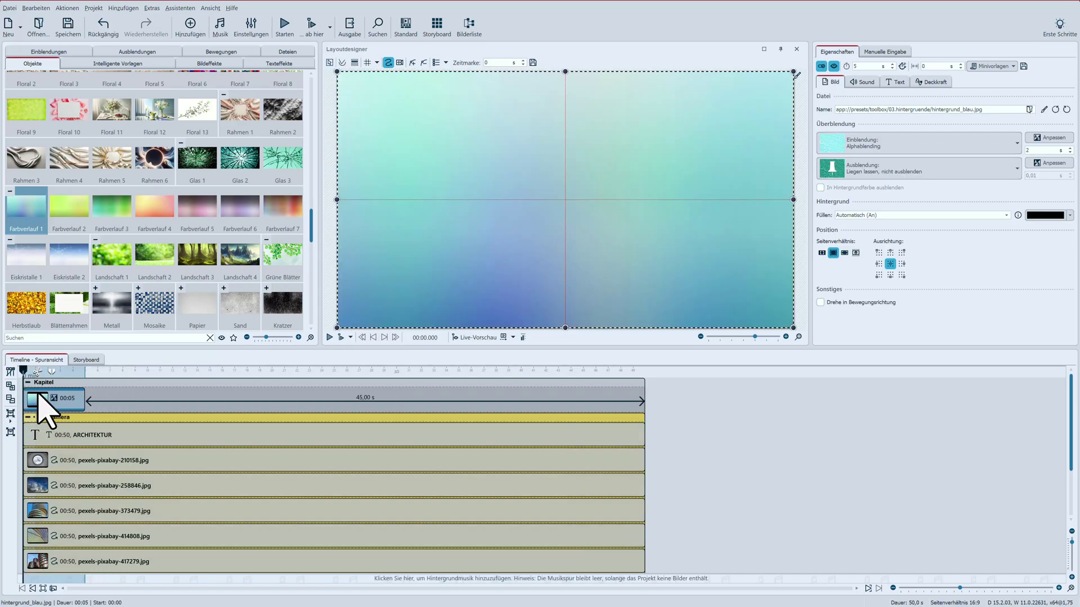
{"action": "left_click", "coordinate": [858, 66]}
{"action": "type", "text": "0"}
Set the Einblendung of hintergrund_blau.jpg to Keine and preview the camera flight over the background
{"action": "left_click", "coordinate": [898, 148]}
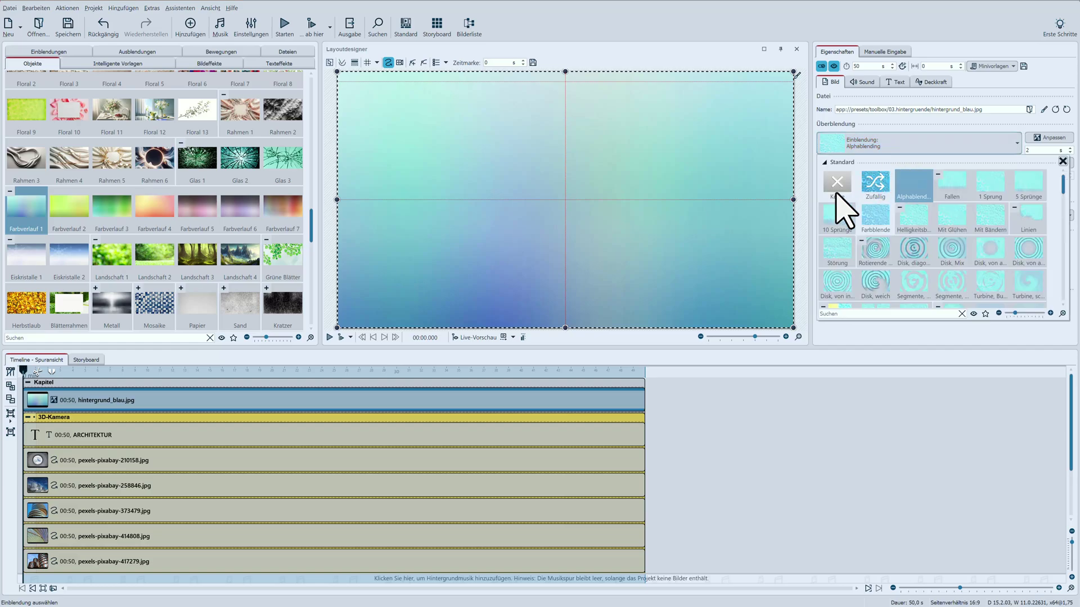
{"action": "left_click", "coordinate": [838, 186]}
{"action": "left_click", "coordinate": [895, 138]}
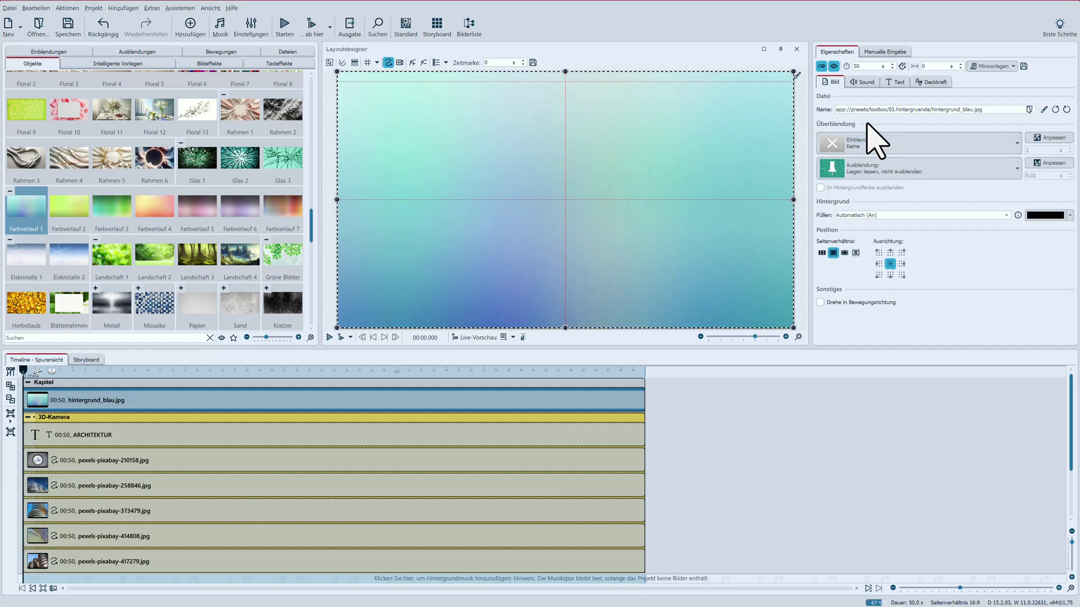
{"action": "left_click", "coordinate": [329, 338]}
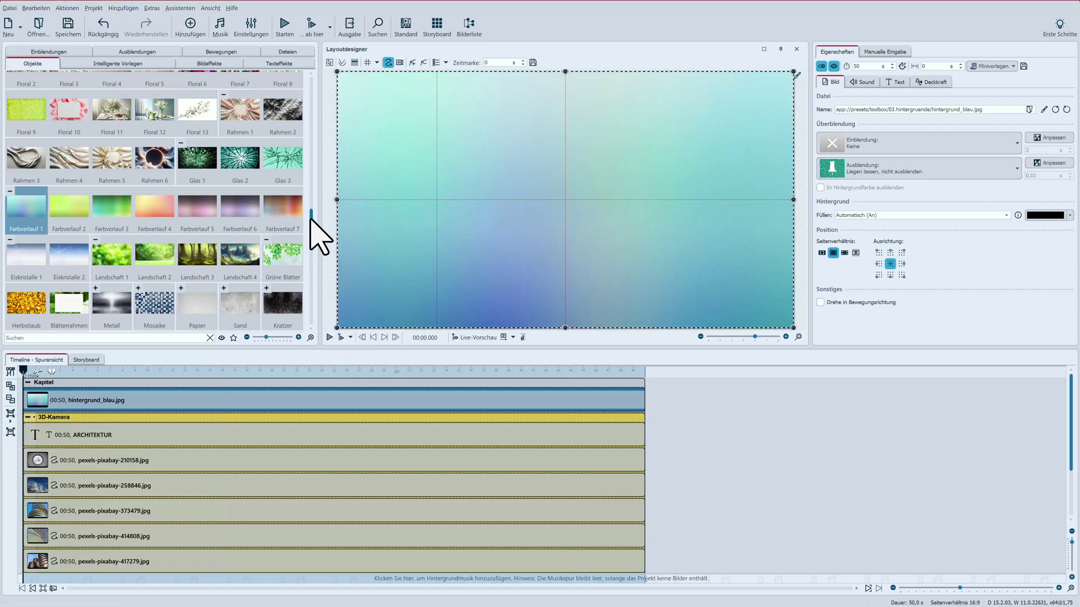
Replace the hintergrund_blau.jpg background with the dynamic background Schokolade on the track before the 3D-Kamera effect
{"action": "left_click_drag", "start_coordinate": [310, 221], "coordinate": [309, 265]}
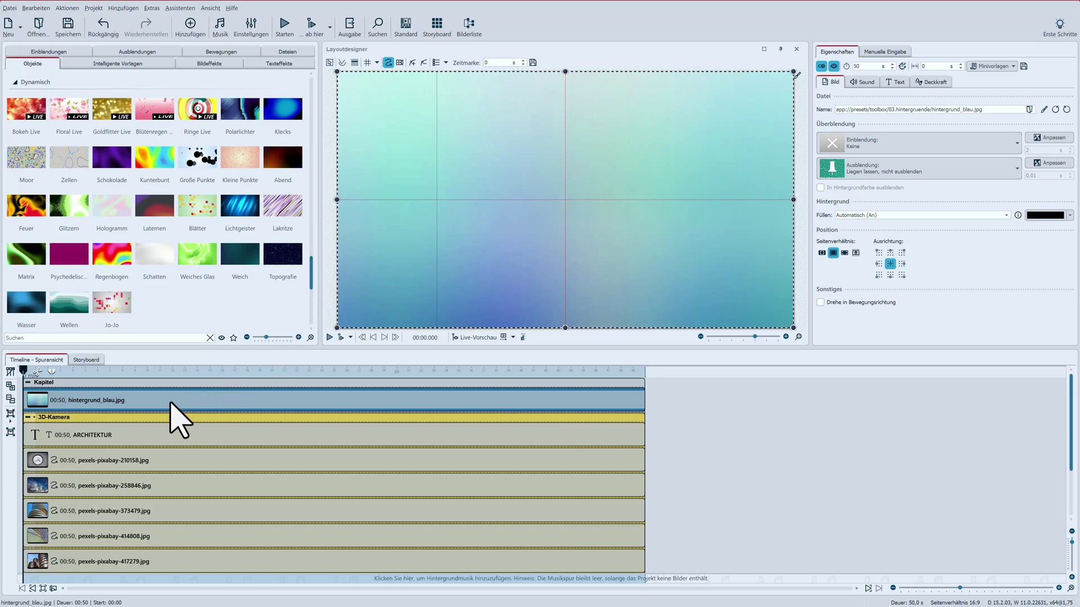
{"action": "key", "text": "Delete"}
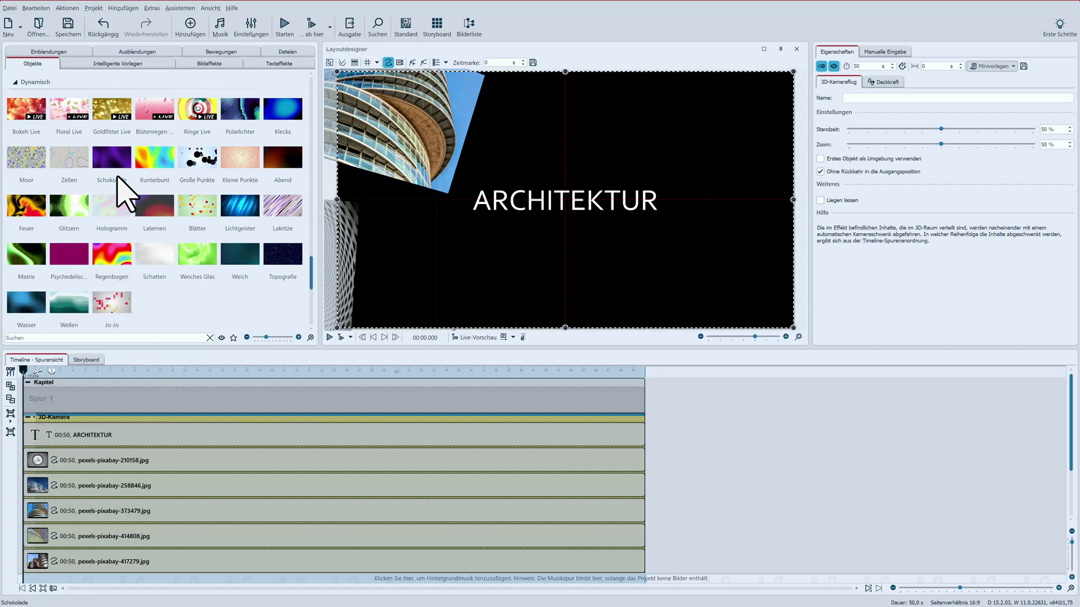
{"action": "mouse_move", "coordinate": [115, 166]}
{"action": "left_mouse_down"}
{"action": "mouse_move", "coordinate": [90, 309]}
{"action": "mouse_move", "coordinate": [30, 398]}
{"action": "mouse_move", "coordinate": [67, 394]}
{"action": "left_mouse_up"}
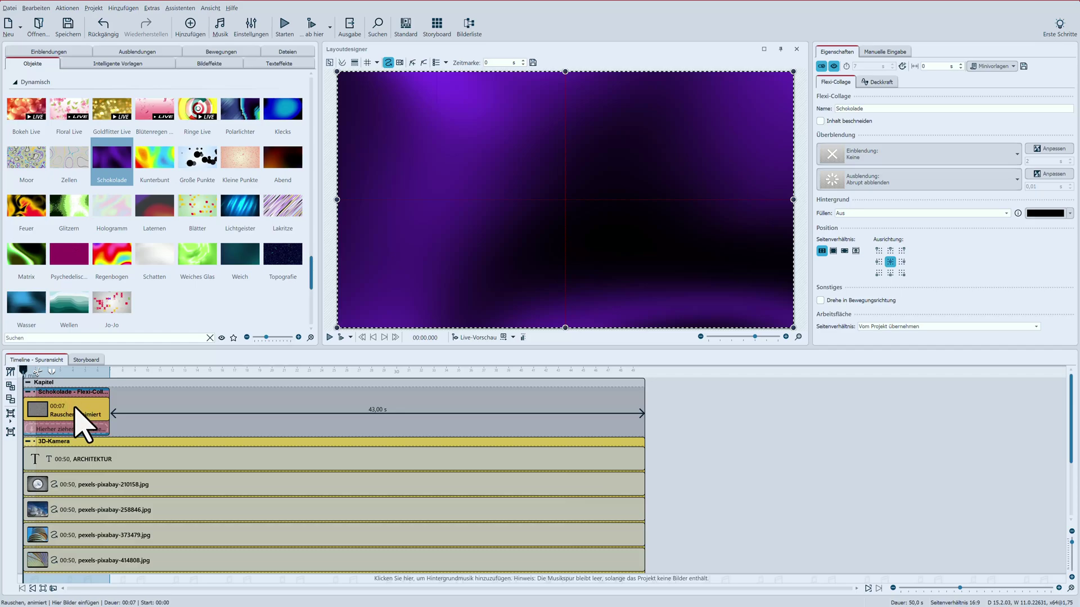
Set the Härte of Schokolade's Rauschen, animiert effect to 100 %, extend it to 50 s and preview the flight
{"action": "left_click", "coordinate": [75, 407]}
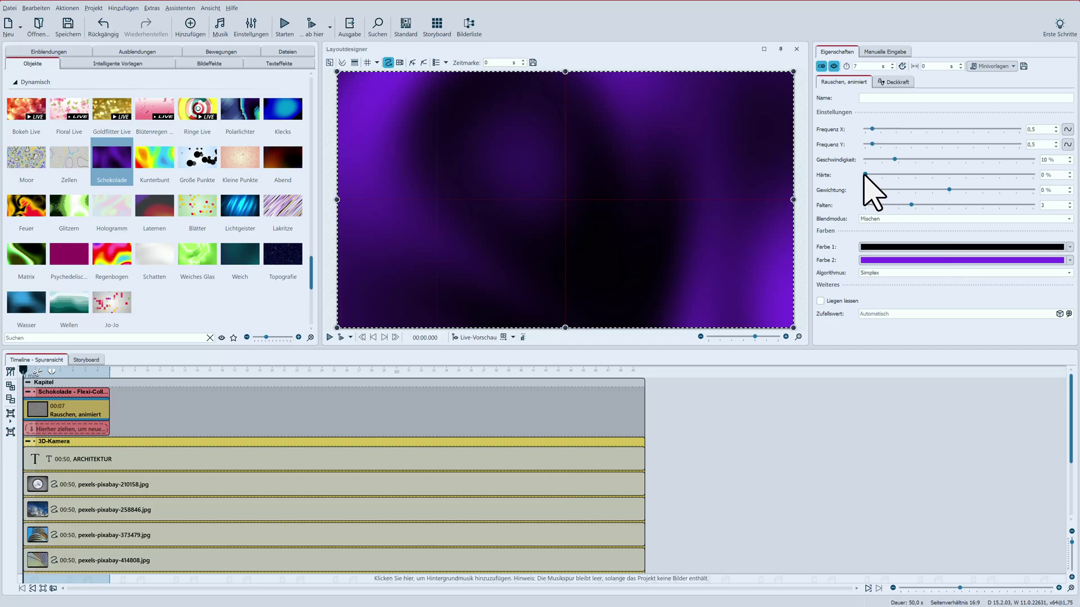
{"action": "left_click_drag", "start_coordinate": [865, 175], "coordinate": [1037, 180]}
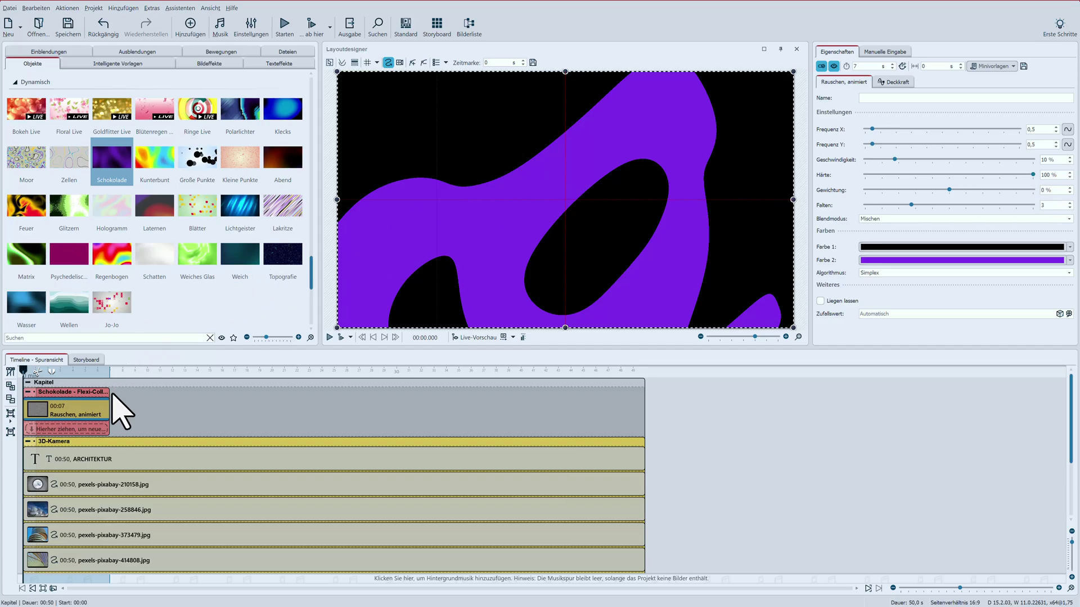
{"action": "left_click_drag", "start_coordinate": [109, 400], "coordinate": [643, 404]}
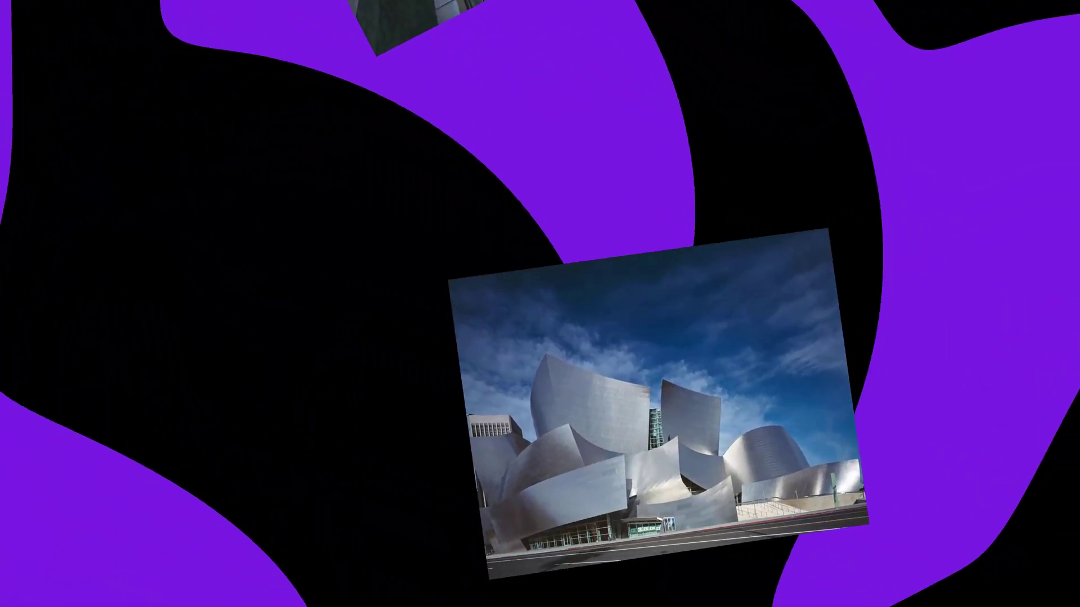
{"action": "key", "text": "Escape"}
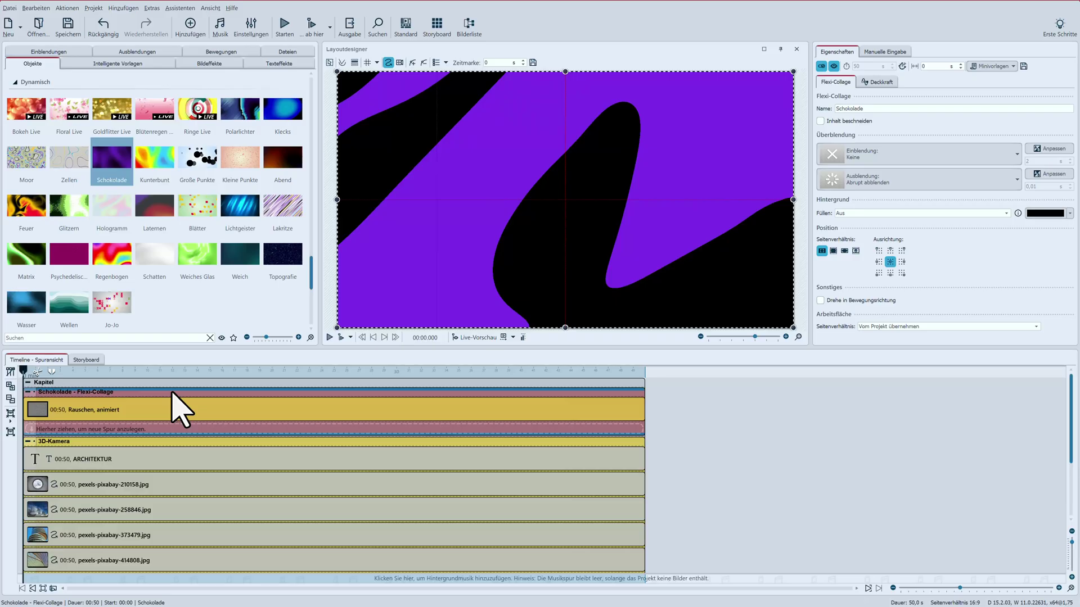
Replace Schokolade with the dynamic background Topografie, extend it to the length of the 3D-Kamera effect and preview it
{"action": "key", "text": "Delete"}
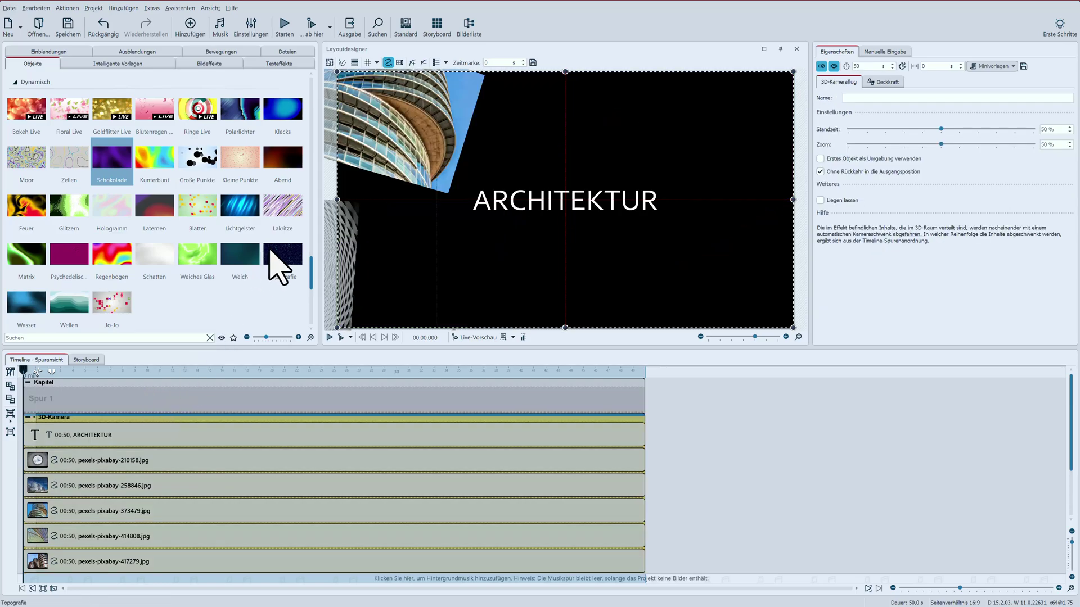
{"action": "mouse_move", "coordinate": [277, 278]}
{"action": "left_mouse_down"}
{"action": "mouse_move", "coordinate": [106, 400]}
{"action": "mouse_move", "coordinate": [118, 395]}
{"action": "left_mouse_up"}
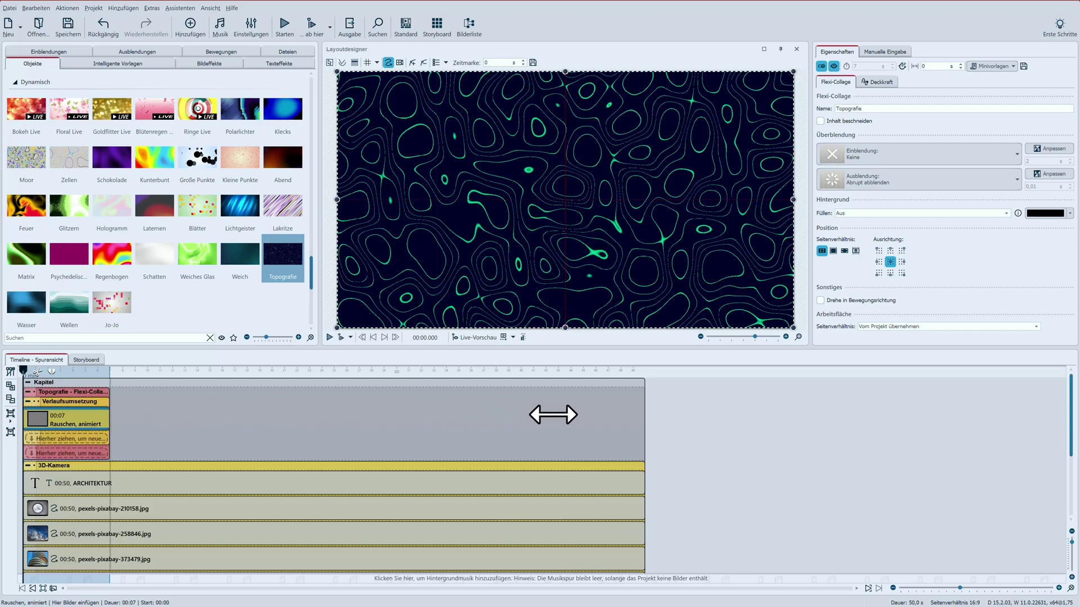
{"action": "left_click_drag", "start_coordinate": [553, 415], "coordinate": [617, 419]}
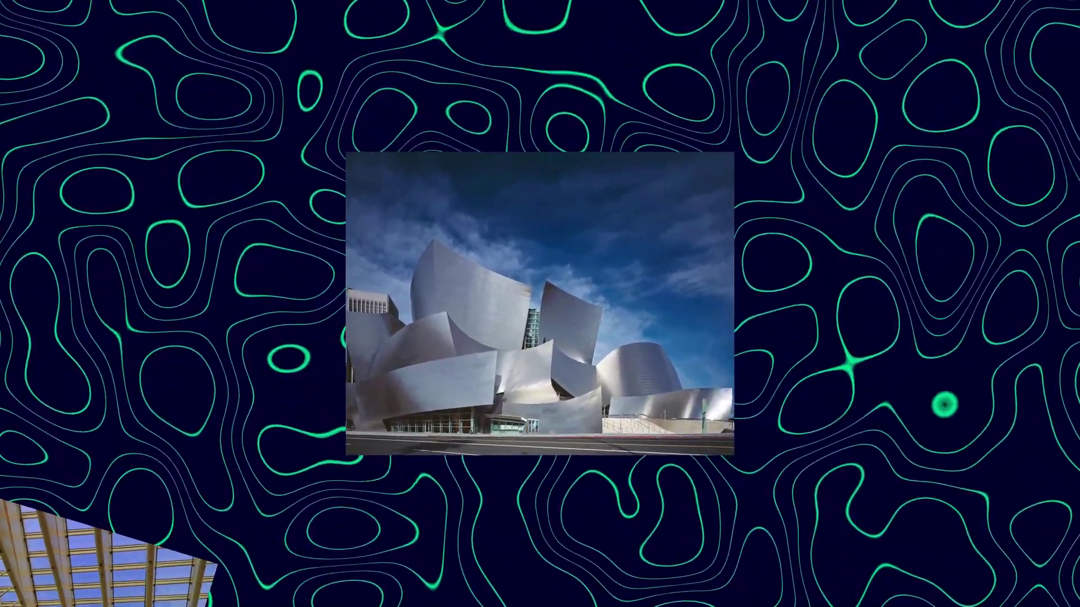
{"action": "key", "text": "Escape"}
Replace Topografie with the dynamic background Zellen and extend its animated noise to 50 s
{"action": "key", "text": "Delete"}
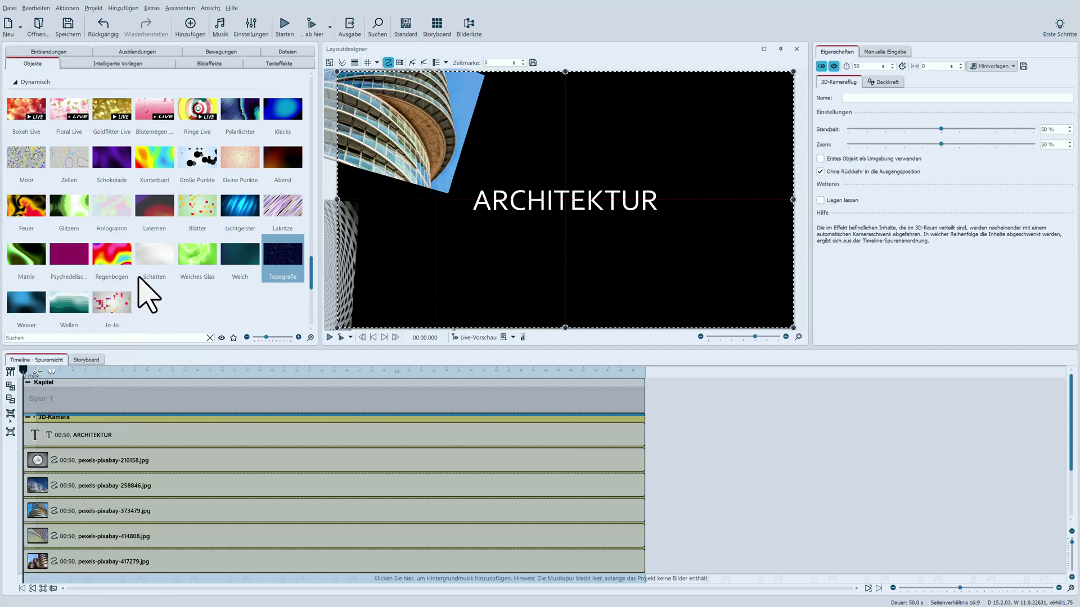
{"action": "left_click_drag", "start_coordinate": [67, 169], "coordinate": [279, 413]}
{"action": "left_click_drag", "start_coordinate": [576, 434], "coordinate": [639, 424]}
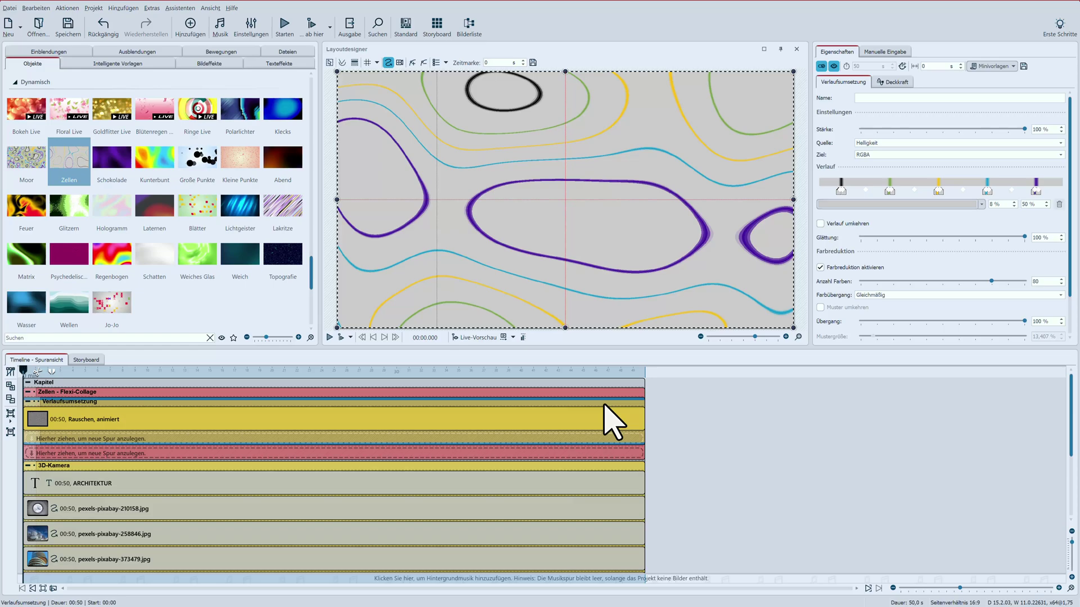
Remove the black, green and yellow colours from the Verlaufsumsetzung gradient of Zellen and preview the flight
{"action": "left_click", "coordinate": [841, 191]}
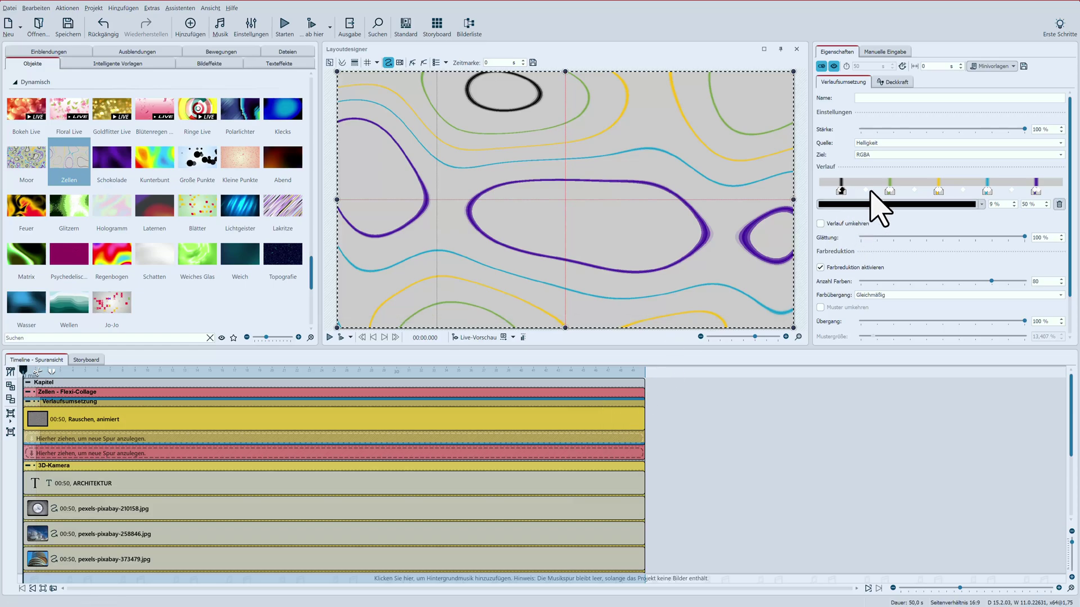
{"action": "left_click", "coordinate": [1057, 204]}
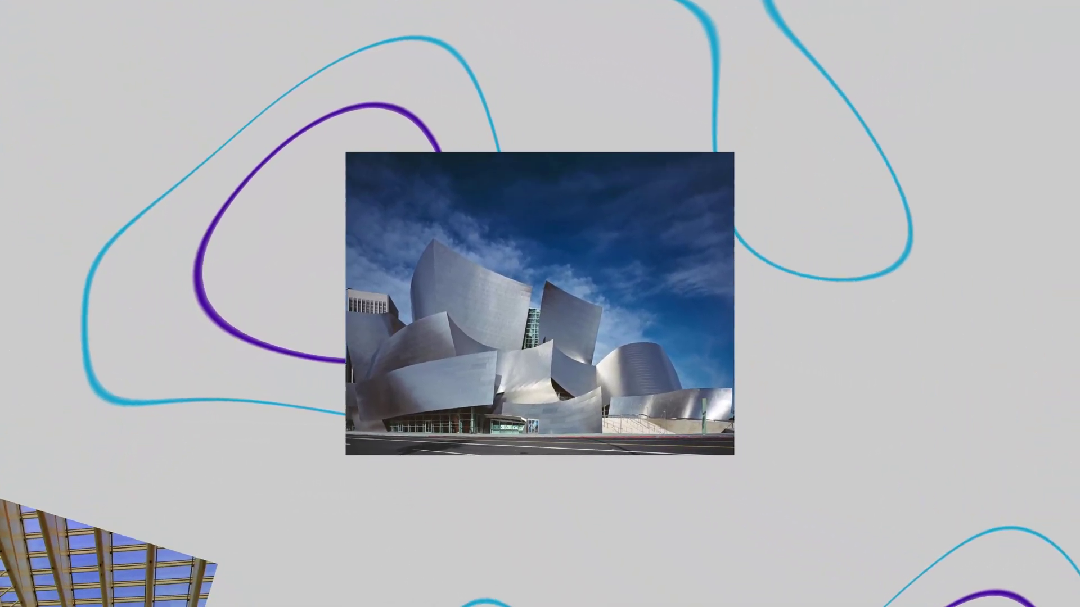
{"action": "key", "text": "Escape"}
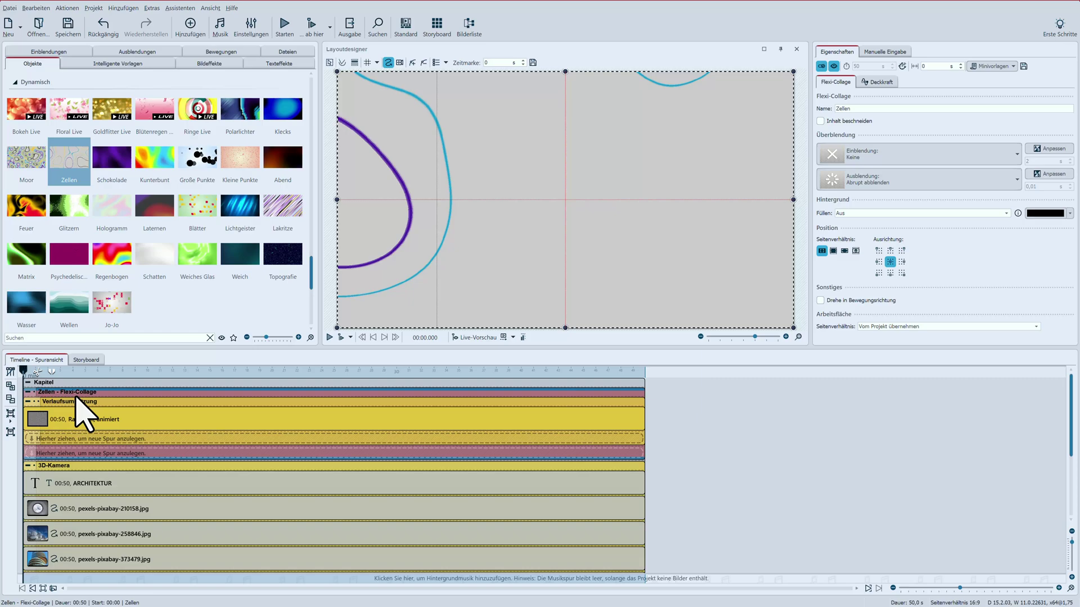
Replace Zellen with the Farbverlauf 1 background and add a Partikel object on a track between it and the 3D-Kamera effect
{"action": "key", "text": "Delete"}
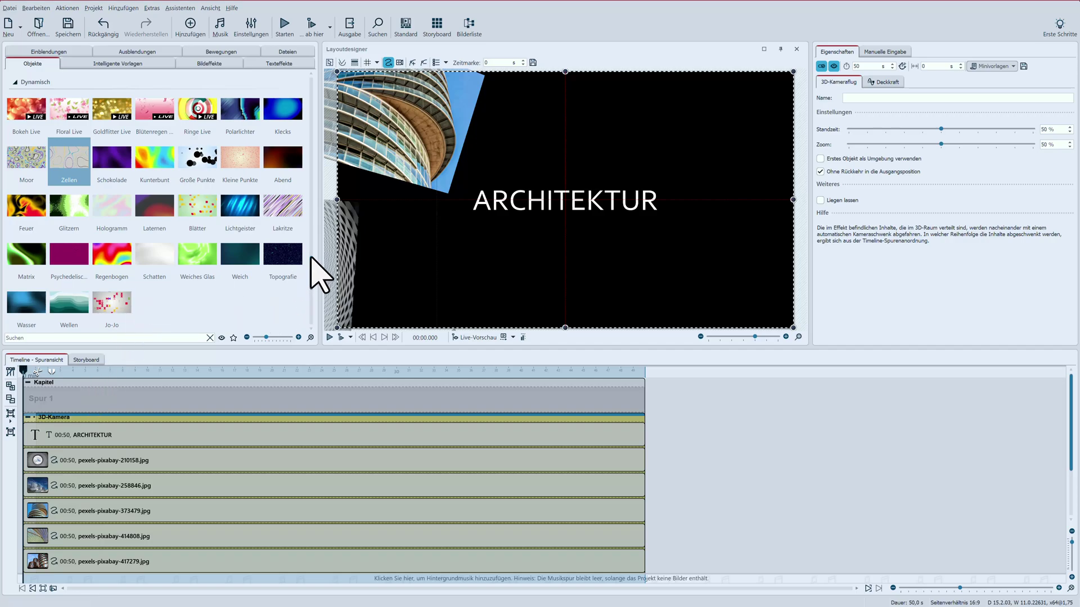
{"action": "left_click_drag", "start_coordinate": [312, 261], "coordinate": [317, 213]}
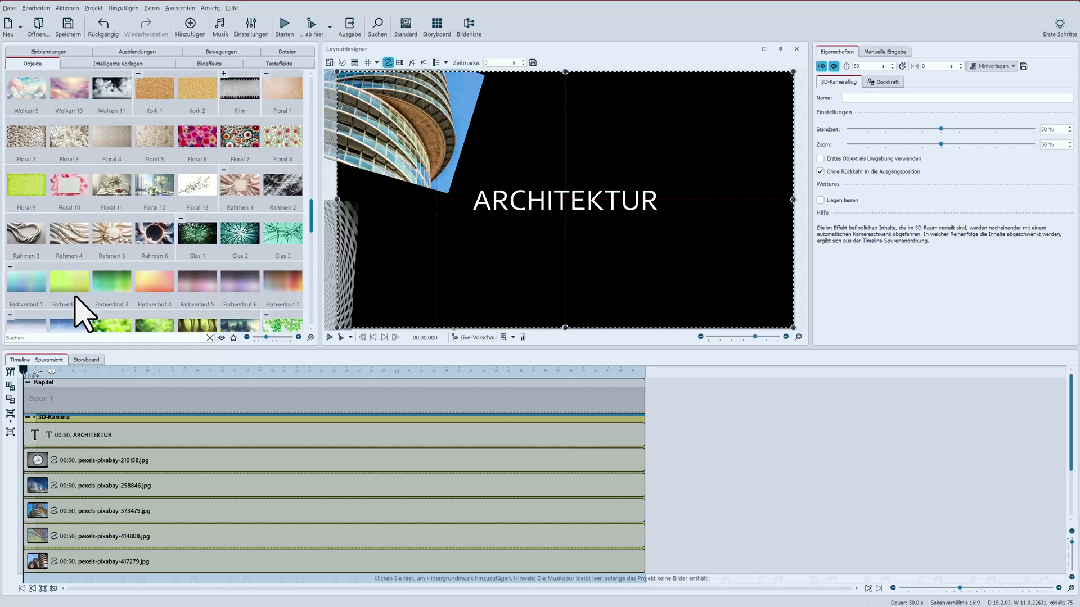
{"action": "left_click_drag", "start_coordinate": [26, 290], "coordinate": [64, 404]}
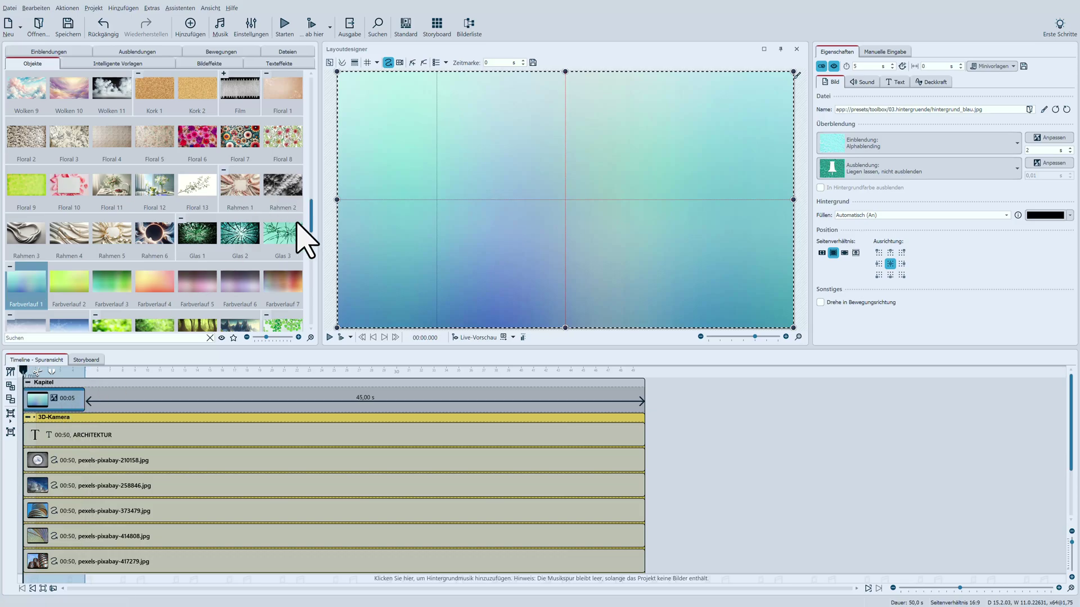
{"action": "left_click_drag", "start_coordinate": [312, 203], "coordinate": [313, 108]}
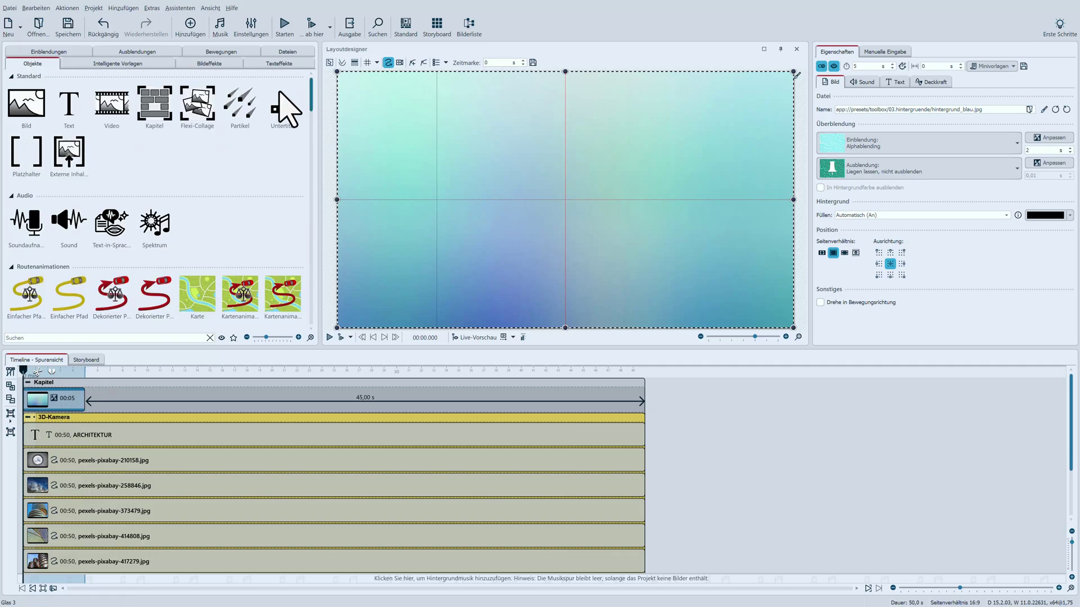
{"action": "left_click_drag", "start_coordinate": [240, 109], "coordinate": [61, 426]}
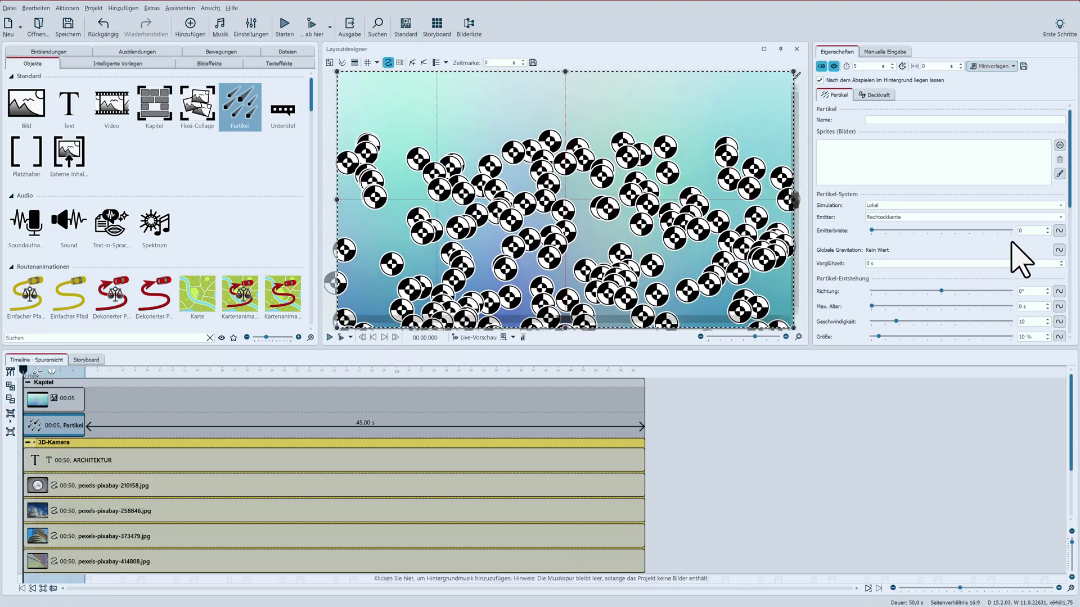
Recolour the particle image with a Farbfüllung effect in pale yellow
{"action": "left_click", "coordinate": [1060, 174]}
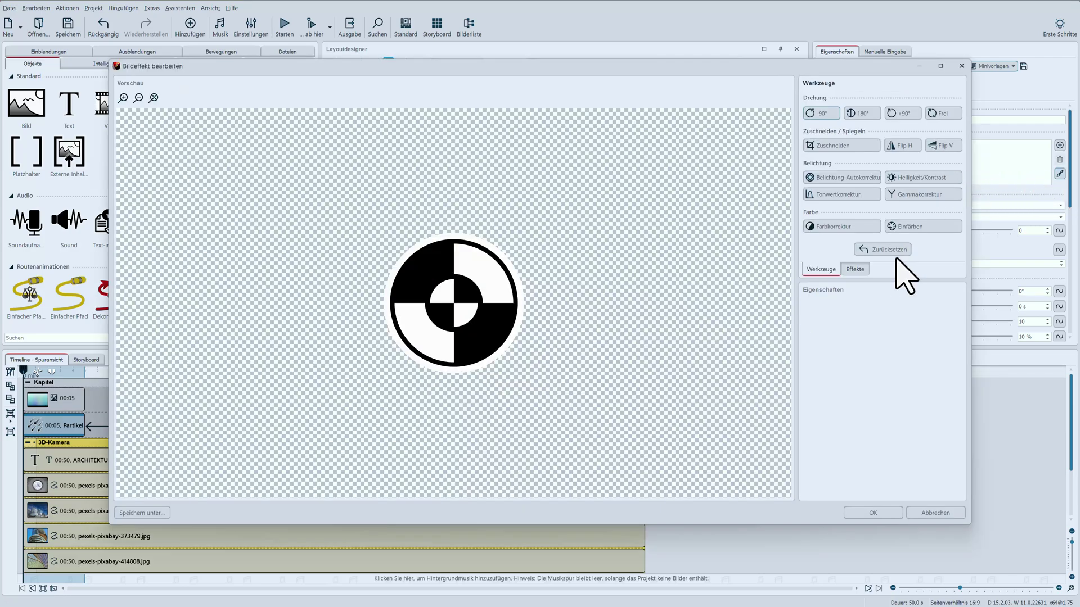
{"action": "left_click", "coordinate": [855, 270]}
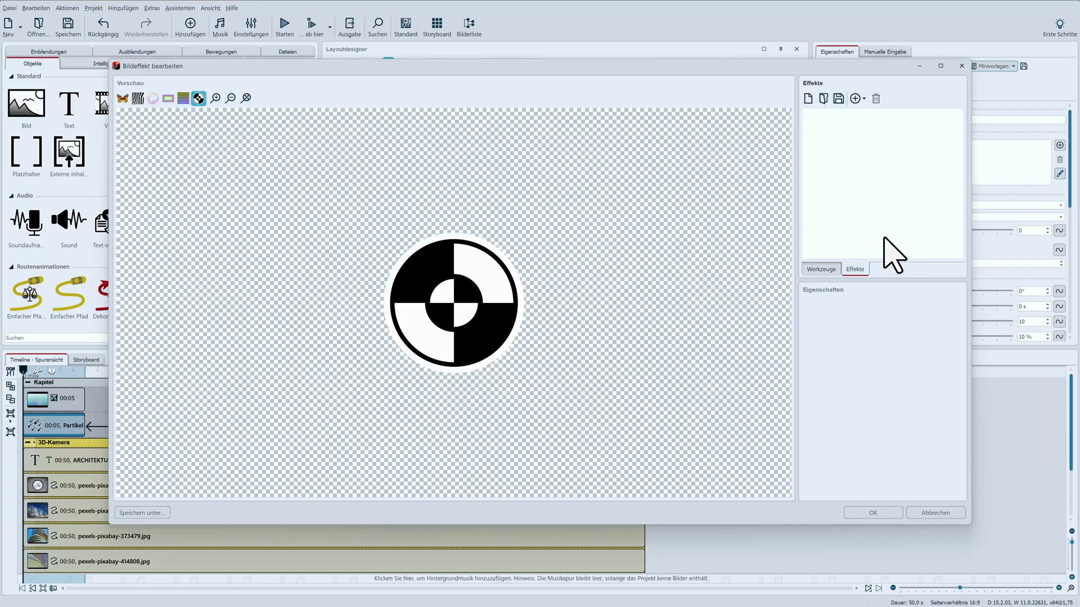
{"action": "left_click", "coordinate": [856, 99]}
{"action": "left_click", "coordinate": [869, 153]}
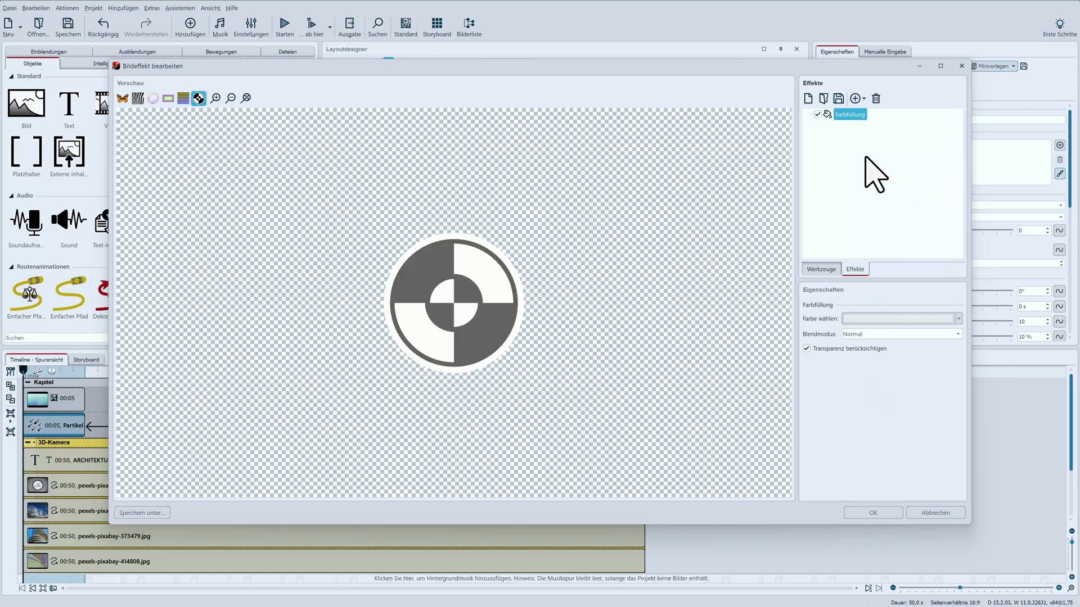
{"action": "left_click", "coordinate": [865, 320]}
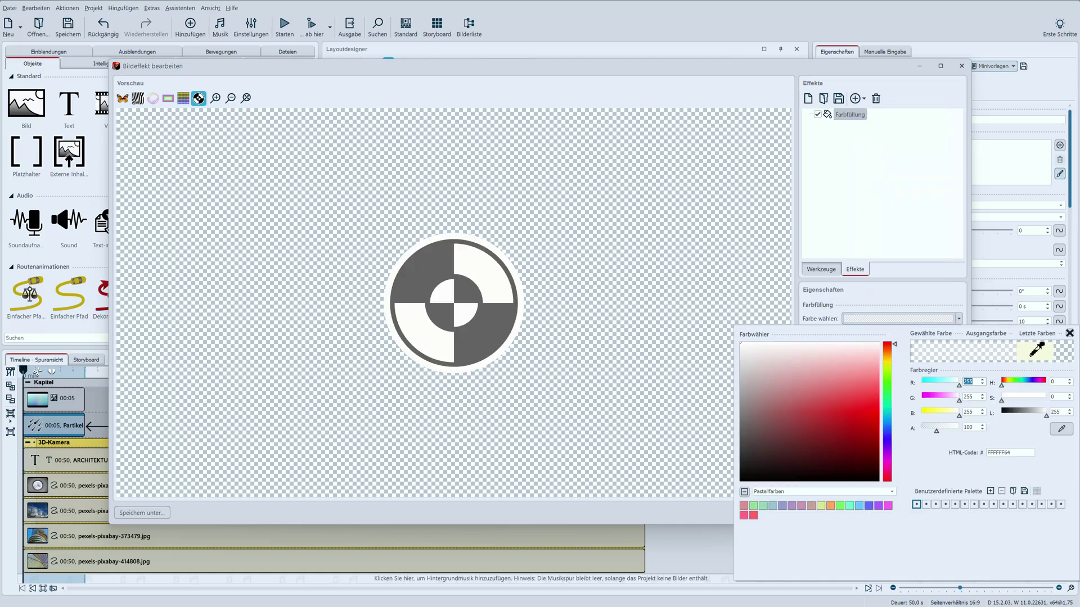
{"action": "left_click", "coordinate": [1035, 347]}
{"action": "left_click", "coordinate": [911, 295]}
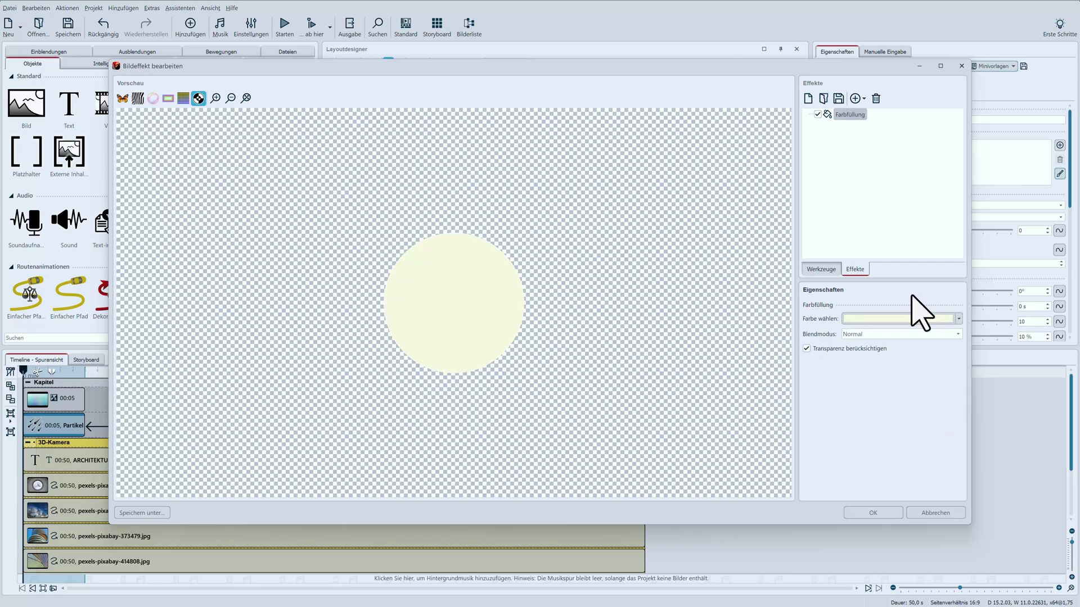
{"action": "left_click", "coordinate": [873, 513]}
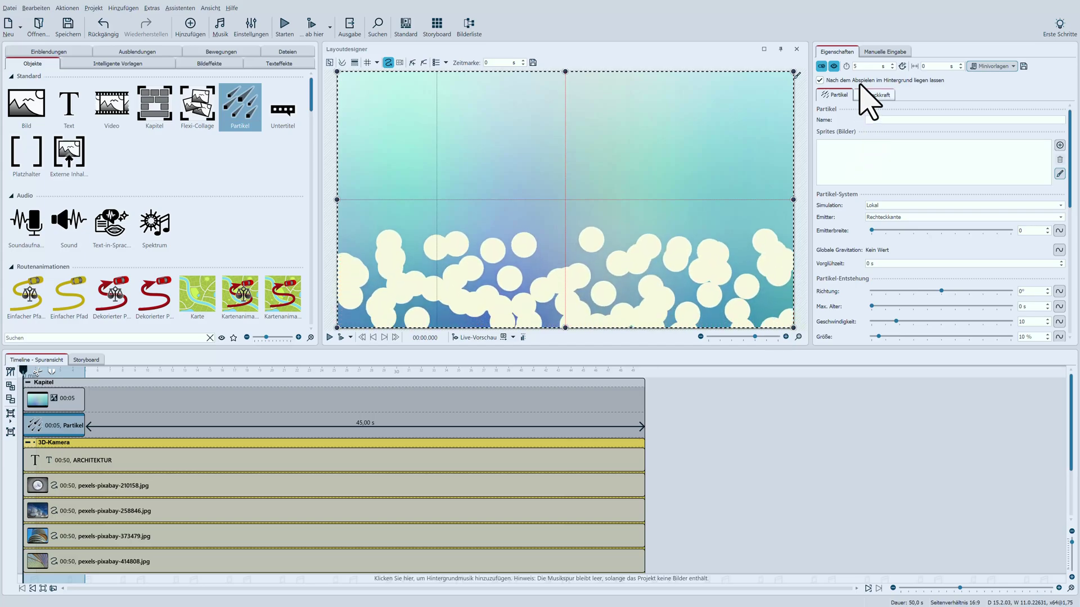
Set the Partikel object's duration to 50 s and apply particle mini template 12 to it
{"action": "type", "text": "0"}
{"action": "key", "text": "Return"}
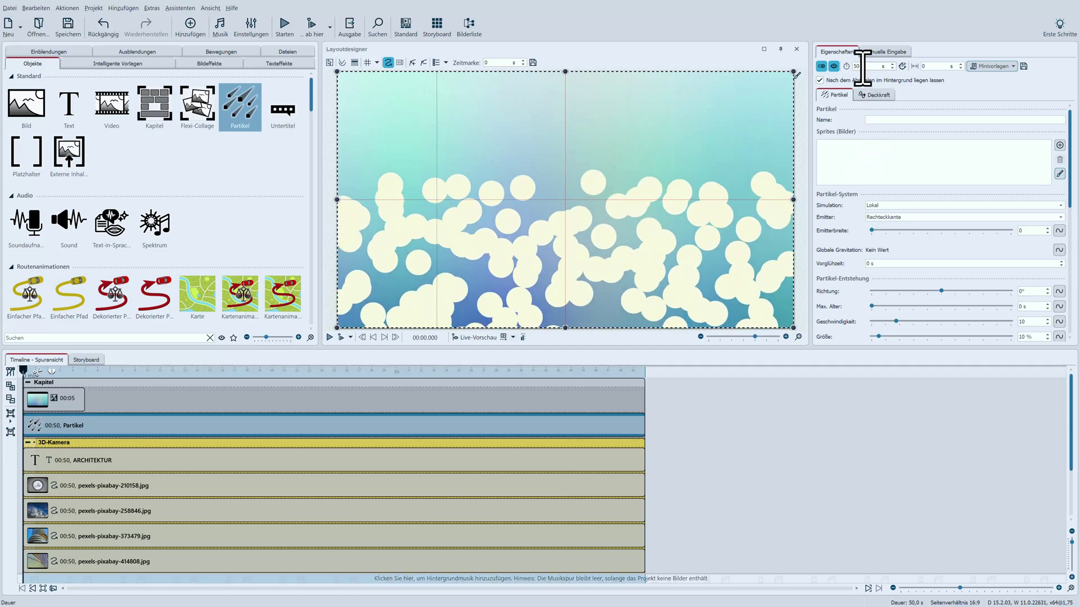
{"action": "left_click", "coordinate": [987, 66]}
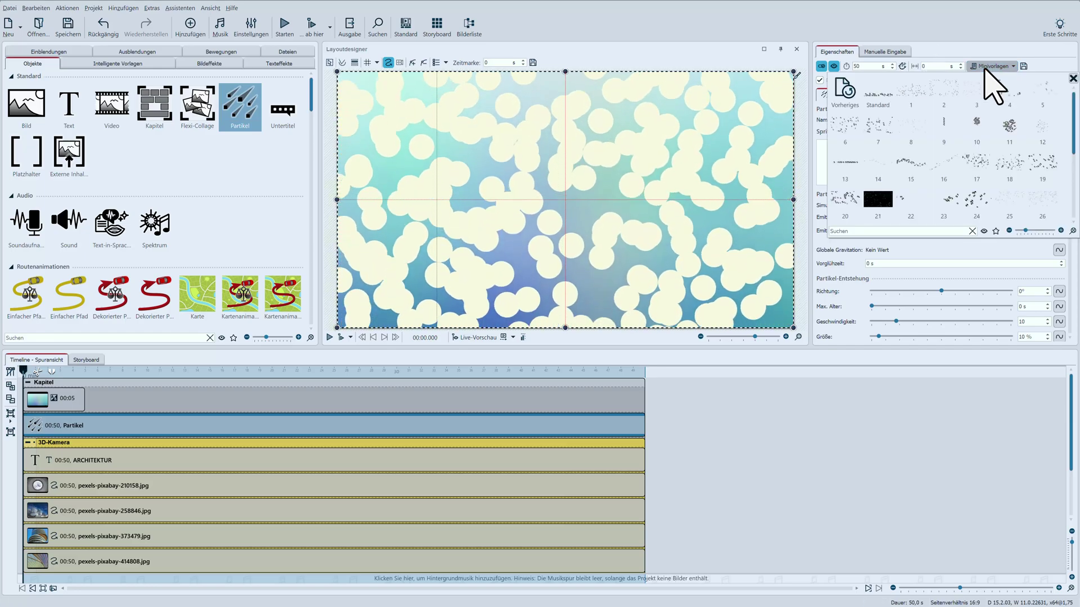
{"action": "left_click", "coordinate": [1038, 130]}
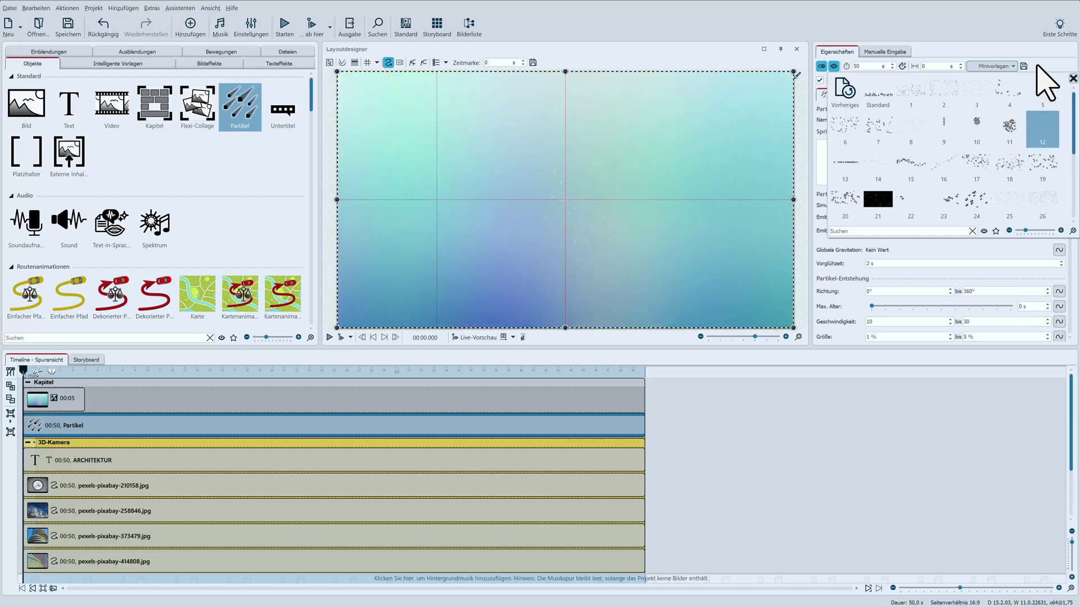
{"action": "left_click", "coordinate": [1038, 68]}
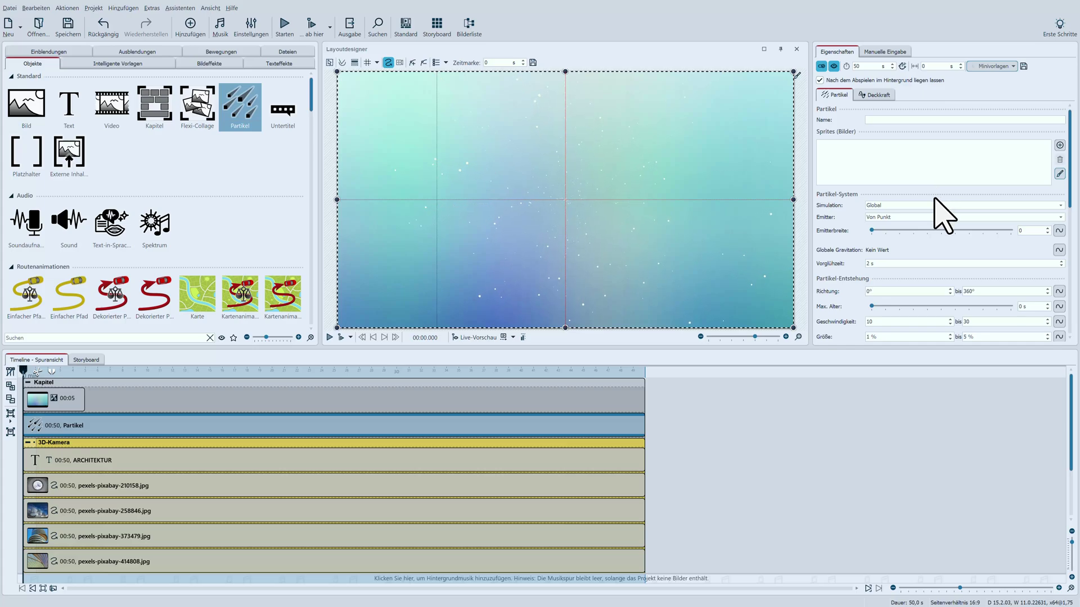
Set the Emitter of the Partikel object to Gesamter Bereich
{"action": "left_click", "coordinate": [931, 219]}
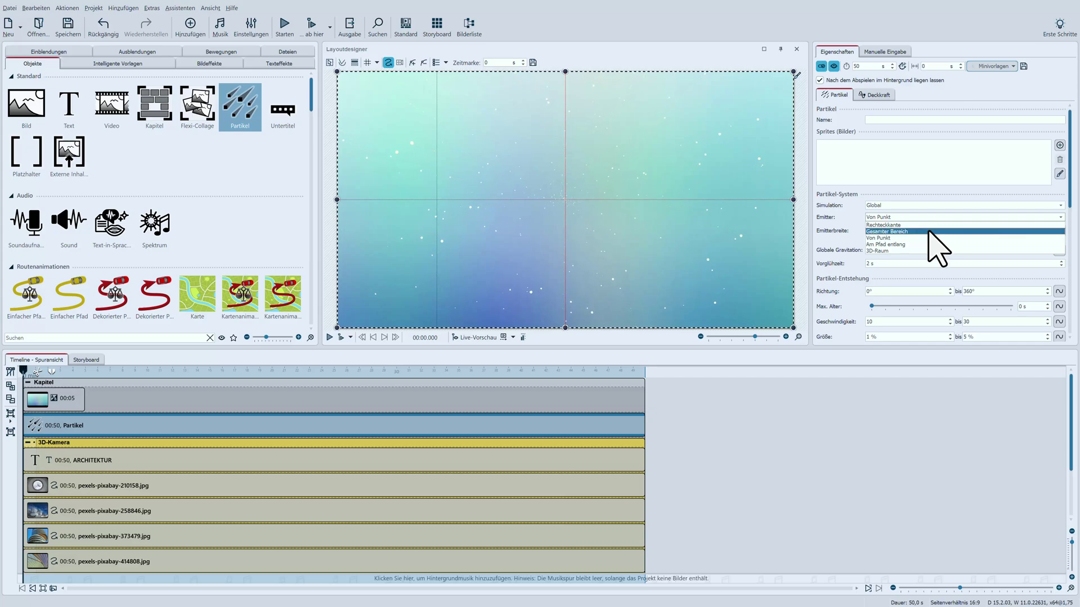
{"action": "left_click", "coordinate": [928, 231]}
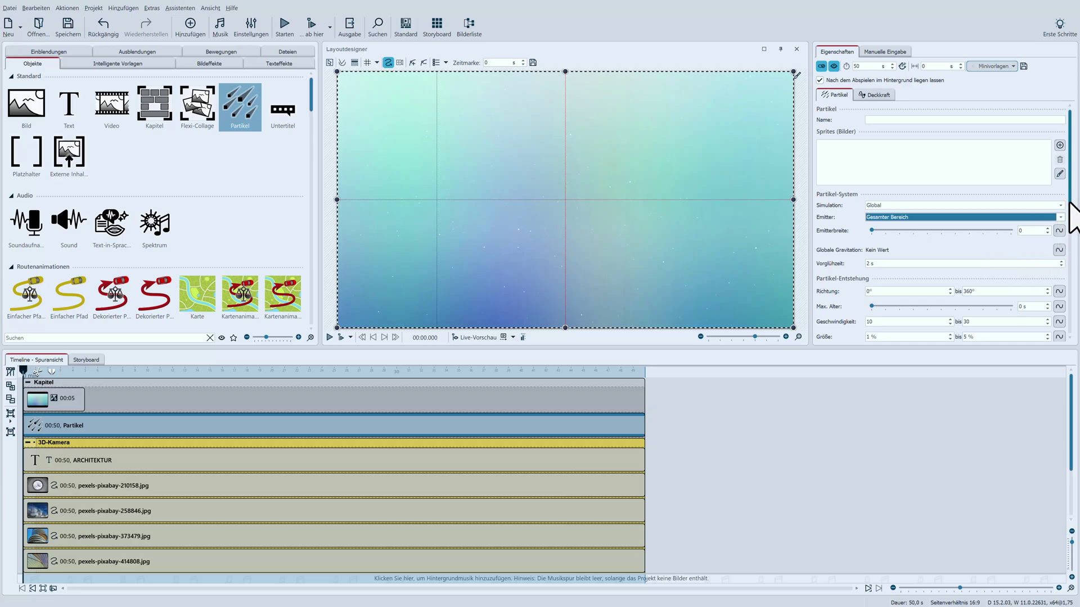
{"action": "mouse_move", "coordinate": [1070, 205]}
{"action": "left_mouse_down"}
{"action": "mouse_move", "coordinate": [1070, 220]}
{"action": "mouse_move", "coordinate": [1068, 200]}
{"action": "left_mouse_up"}
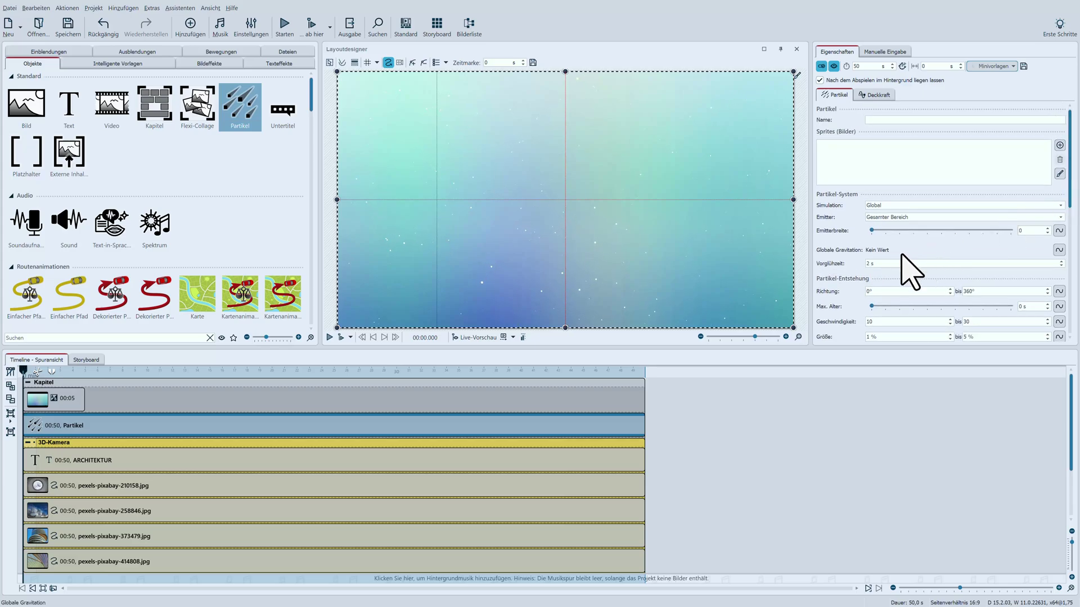
Set the particles' Vorglühzeit to 10 s and preview the camera flight in the layout designer
{"action": "double_click", "coordinate": [868, 262]}
{"action": "left_click", "coordinate": [894, 262]}
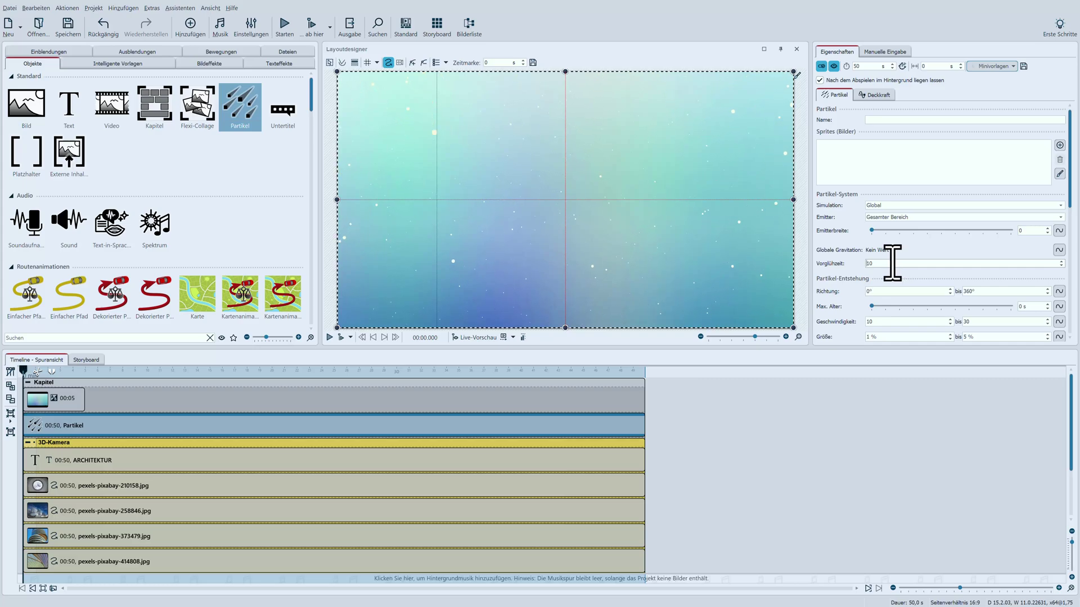
{"action": "left_click", "coordinate": [329, 337]}
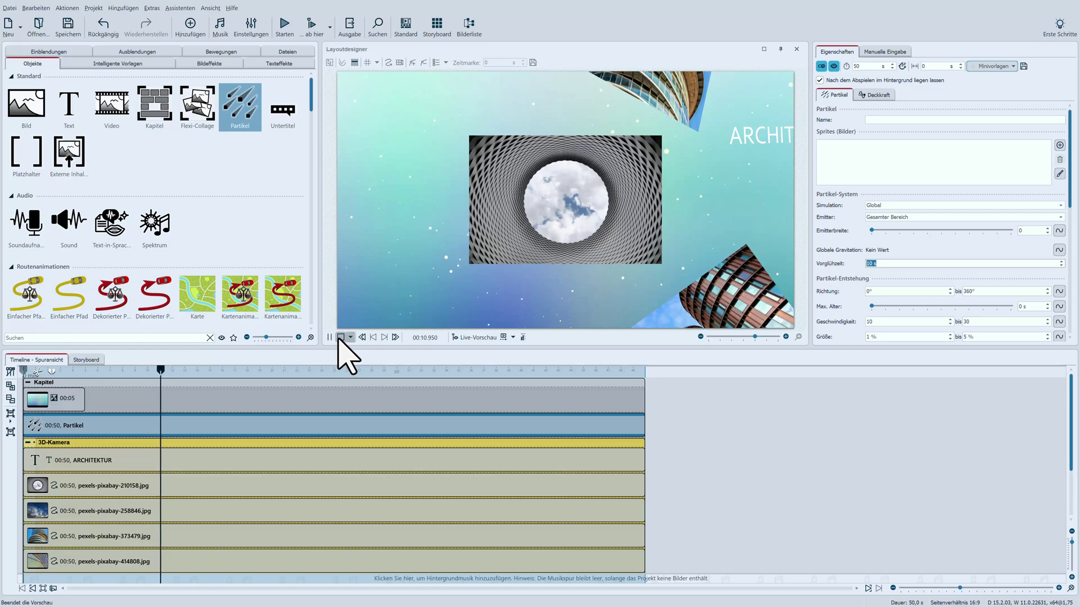
Stop the preview and set the Einblendung of the background image hintergrund_bleu.jpg to Keine
{"action": "left_click", "coordinate": [340, 337]}
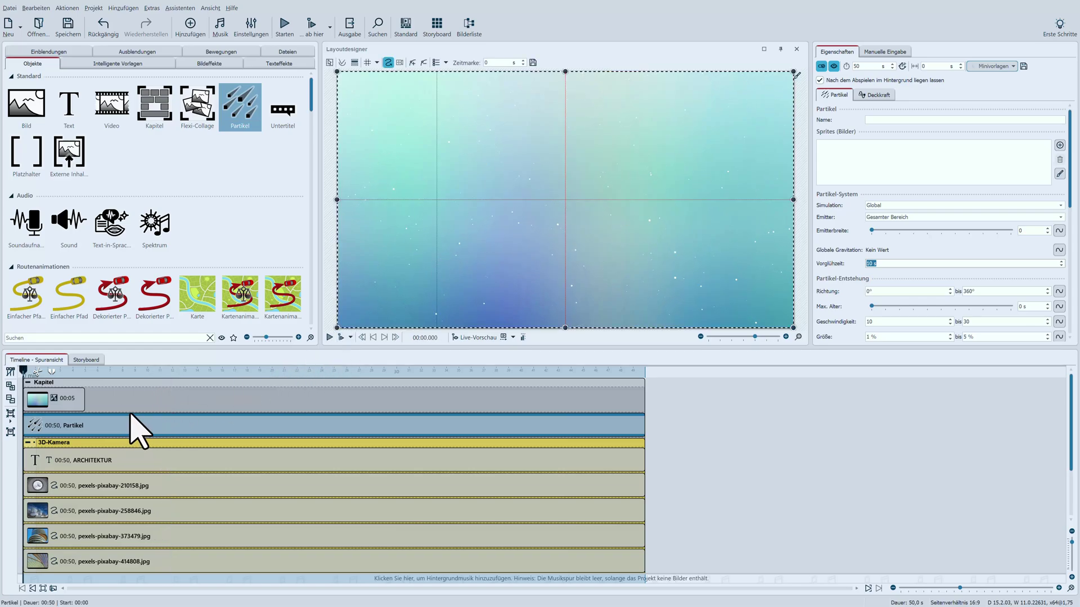
{"action": "left_click", "coordinate": [73, 397]}
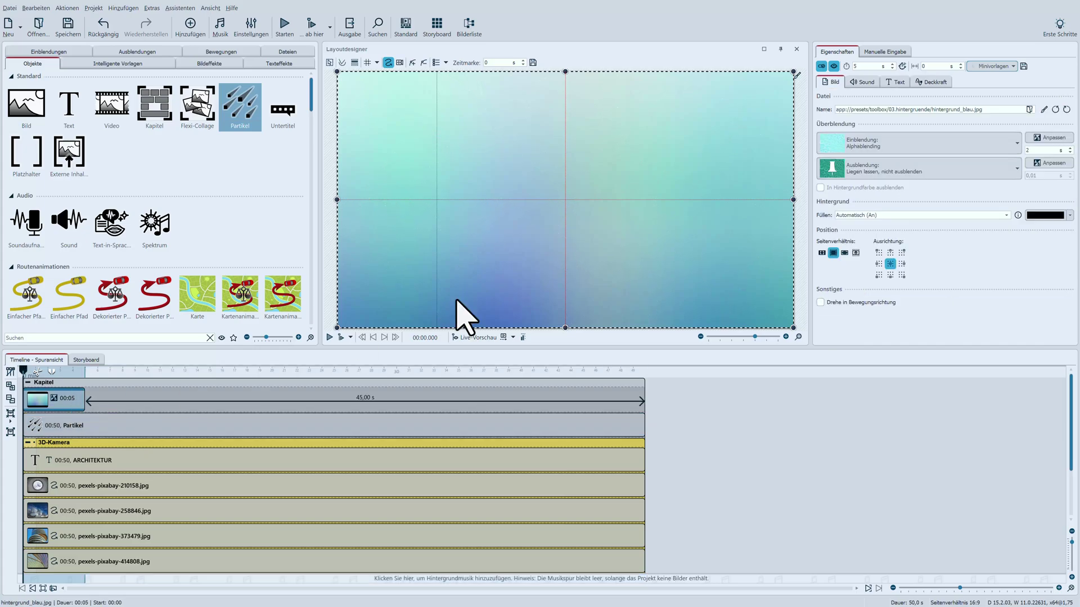
{"action": "left_click", "coordinate": [920, 145]}
{"action": "left_click", "coordinate": [837, 183]}
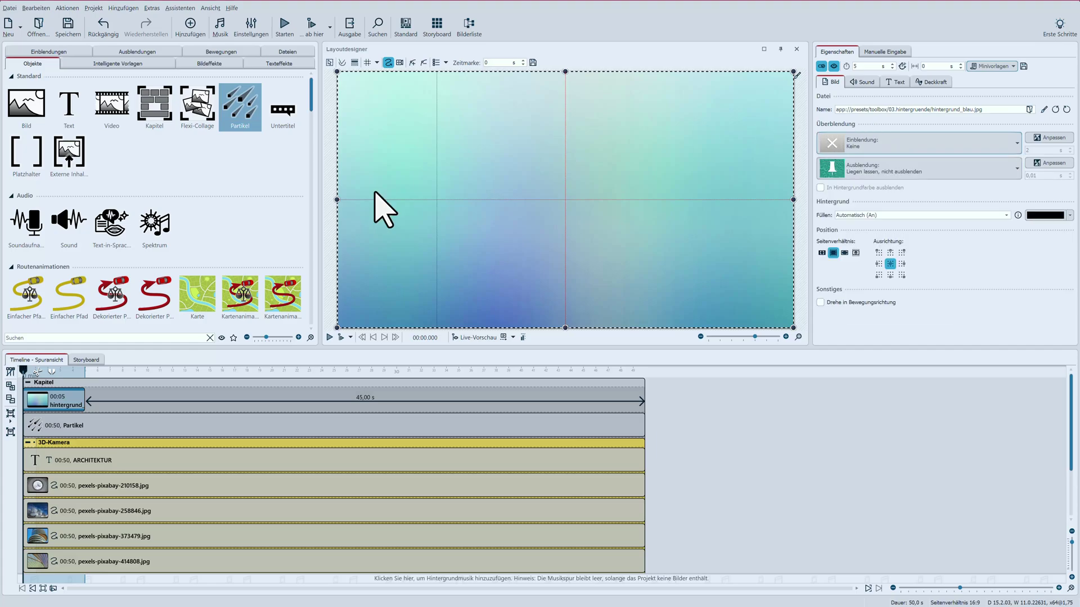
Copy the Partikel object into the 3D-Kamera group above the ARCHITEKTUR text and enable Erstes Objekt als Umgebung verwenden for the camera flight
{"action": "left_click", "coordinate": [87, 426]}
{"action": "left_click_drag", "start_coordinate": [84, 426], "coordinate": [102, 453]}
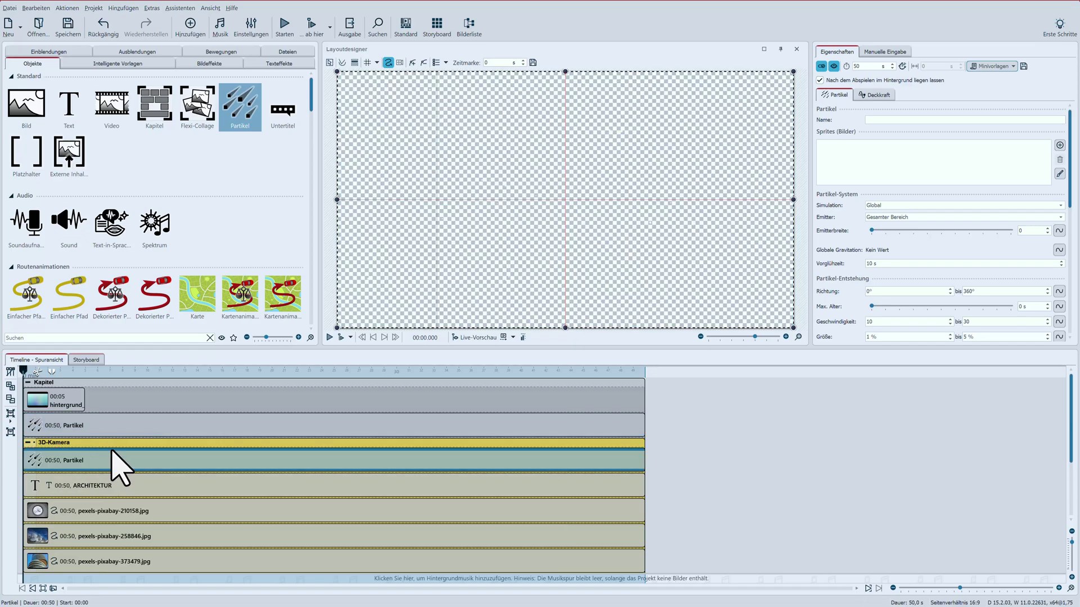
{"action": "left_click", "coordinate": [113, 443]}
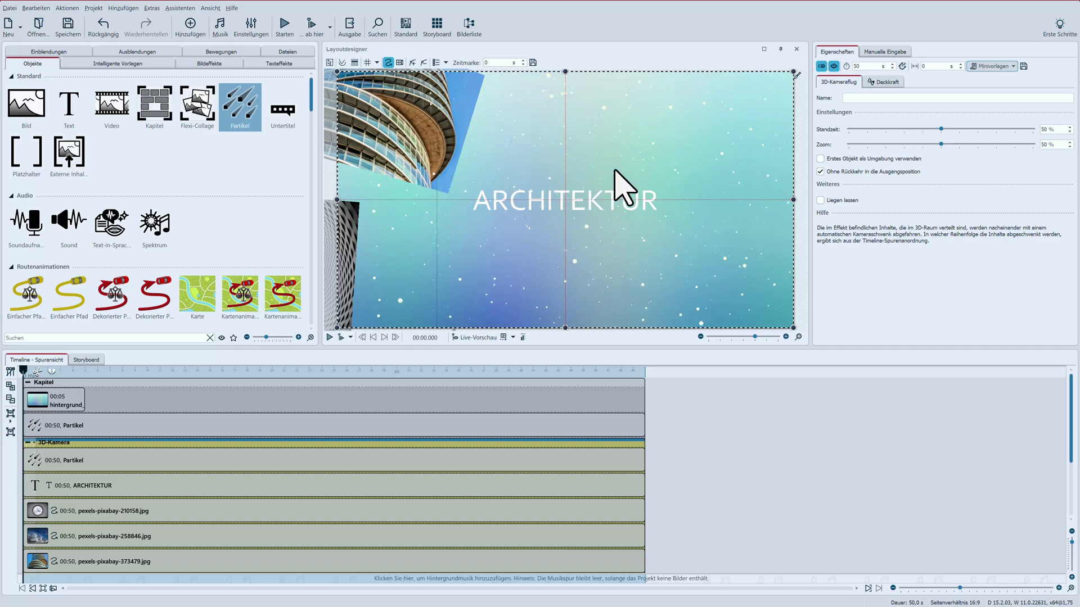
{"action": "left_click", "coordinate": [822, 160]}
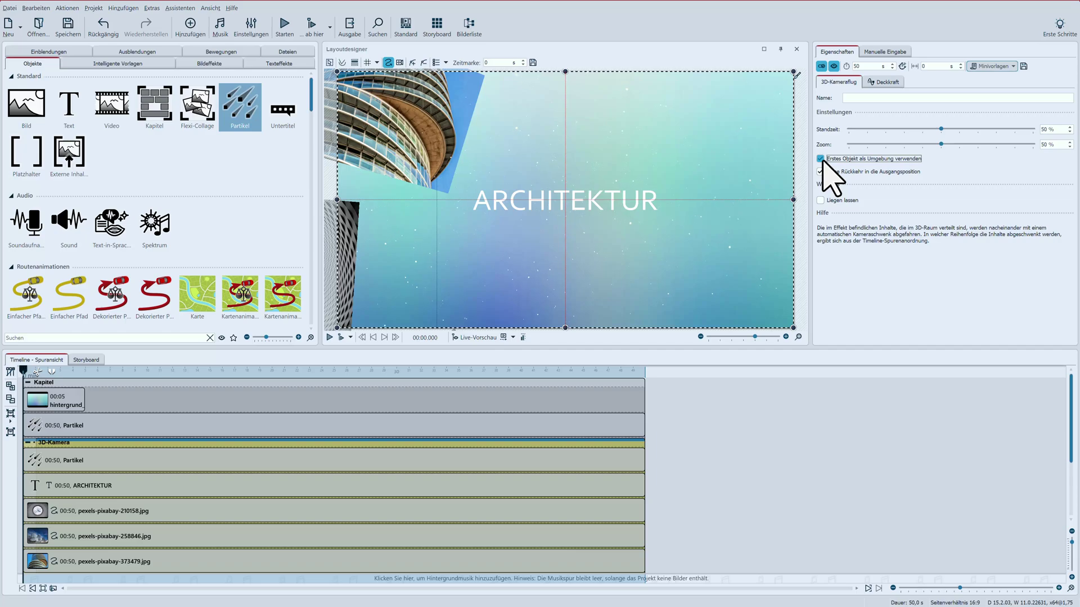